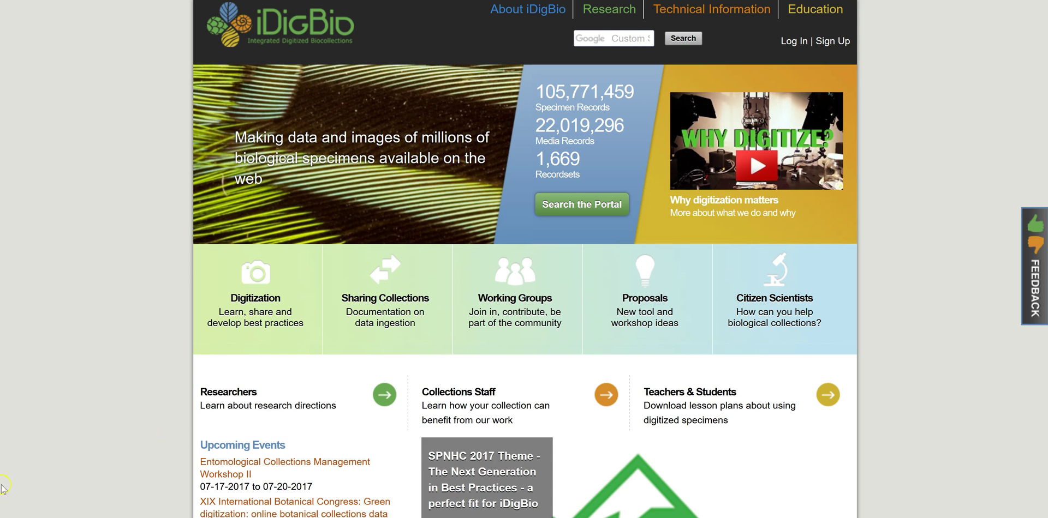
Open the specimen record search portal and look over its data, research collaboration and feedback navigation options
click(601, 207)
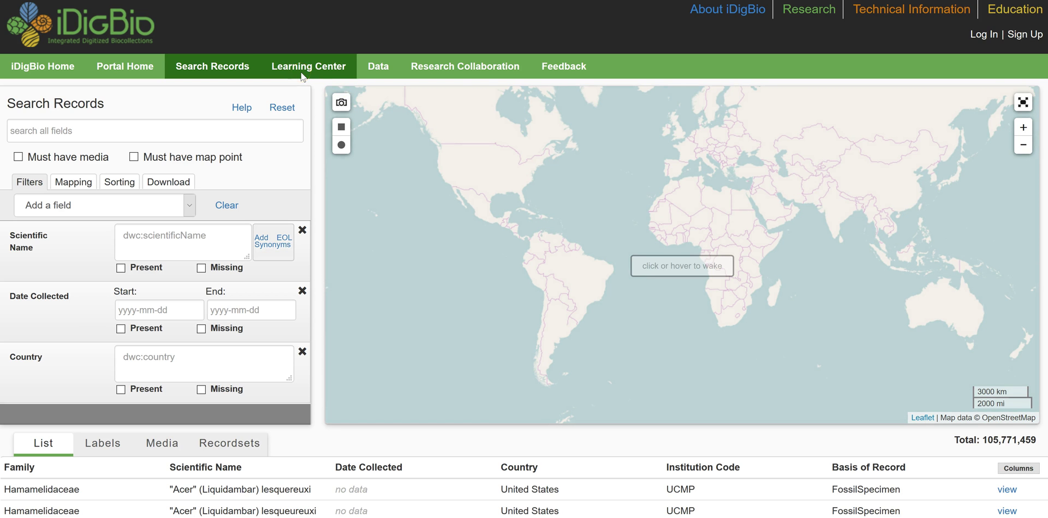
click(392, 76)
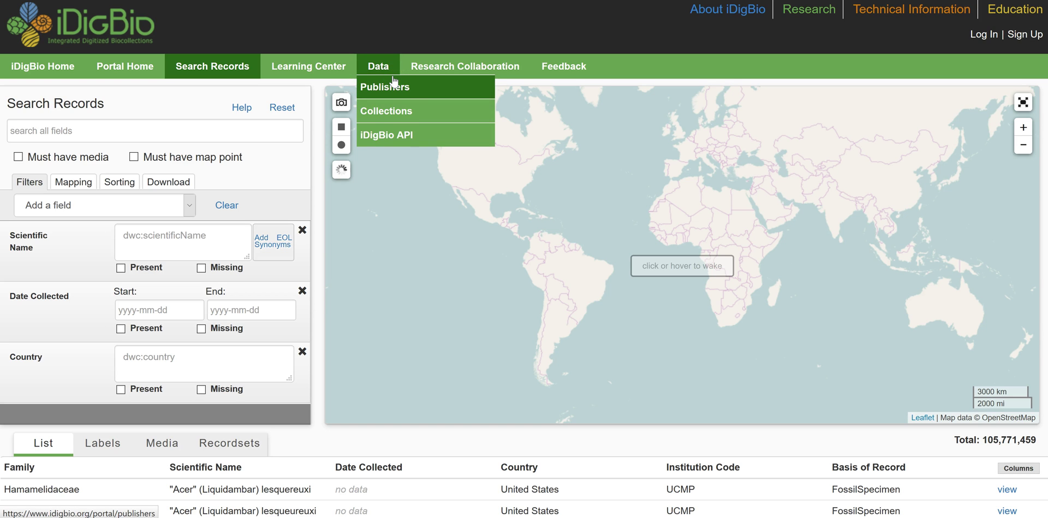
click(425, 76)
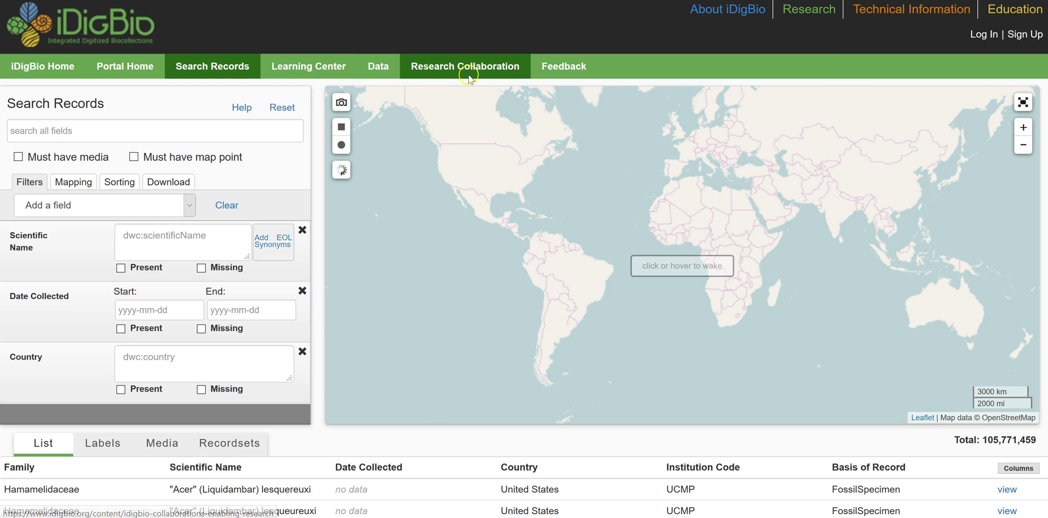
click(546, 65)
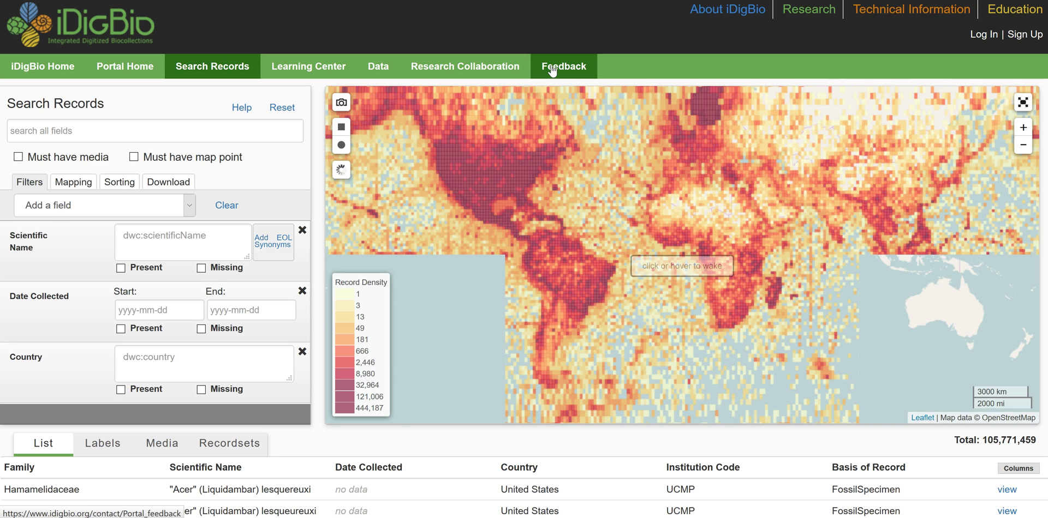
click(266, 228)
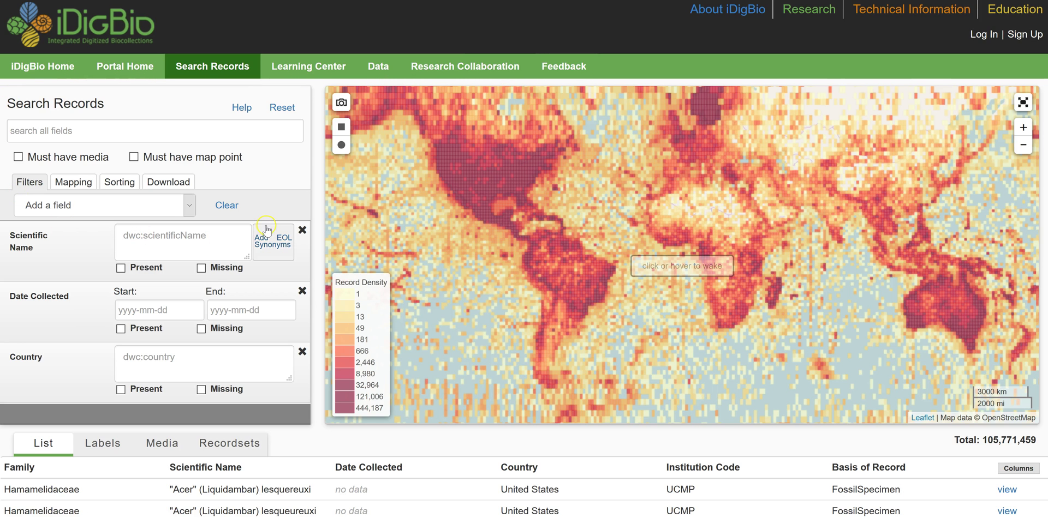
Look through the list of specimen records beneath the map
click(488, 253)
scroll(523, 259, down, 6)
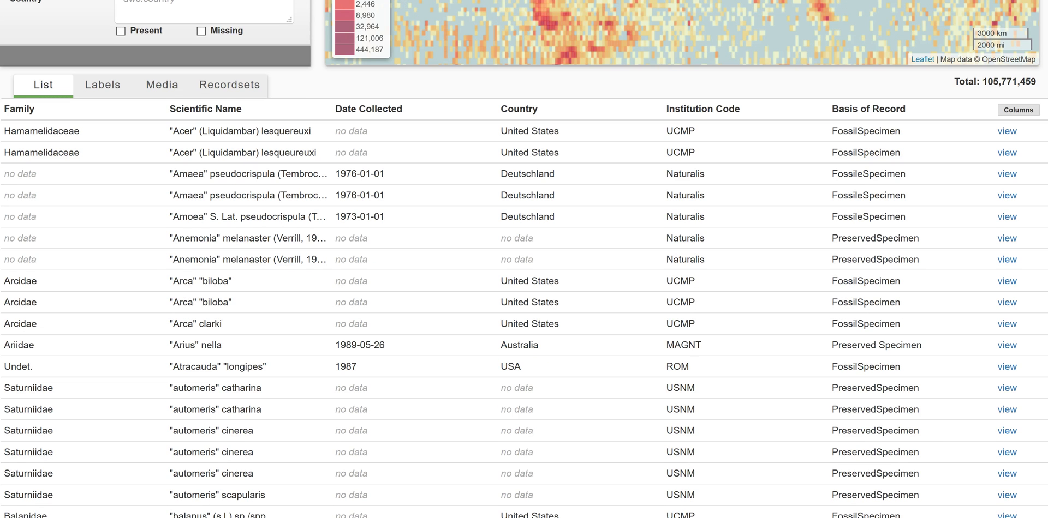
scroll(524, 260, up, 6)
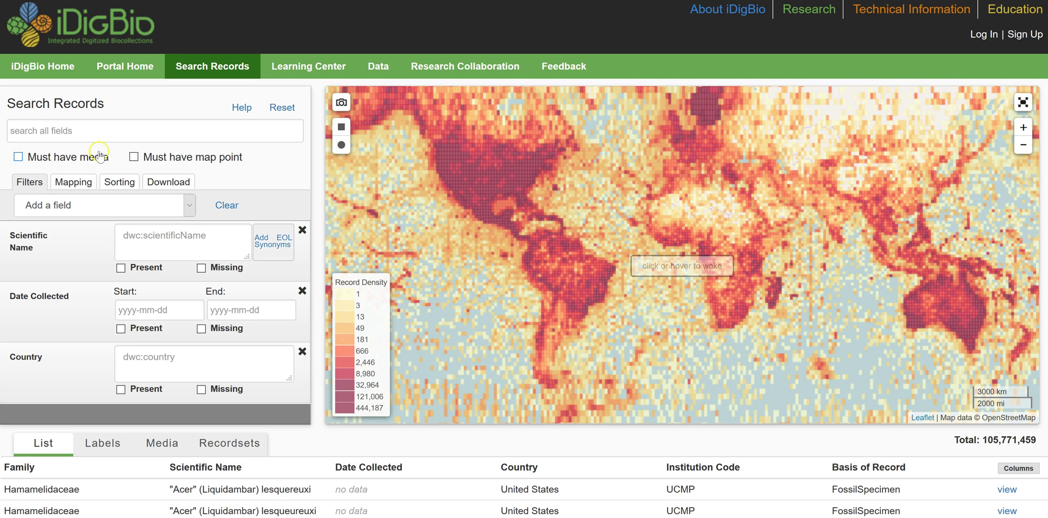
Search all record fields for "lynx rufus"
click(64, 129)
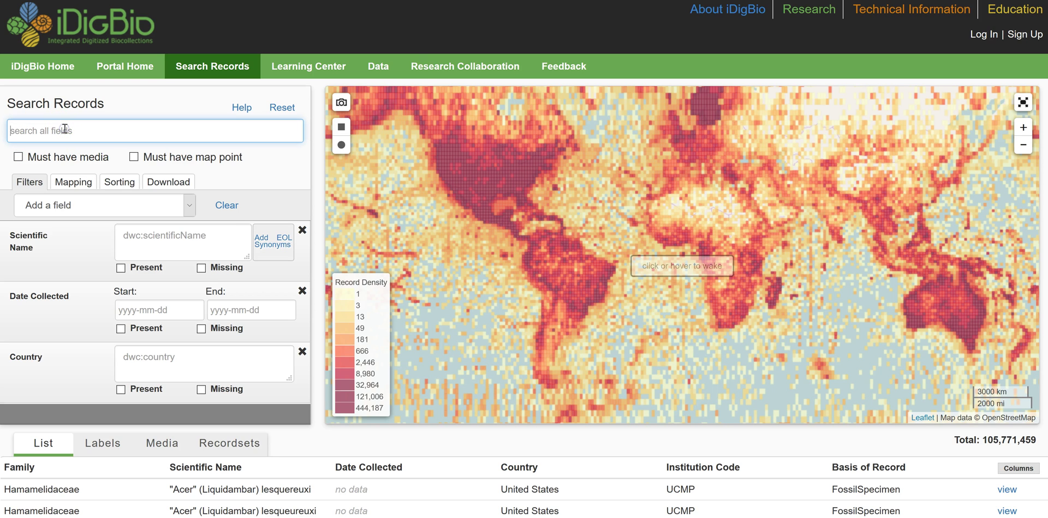
text(lynx ru)
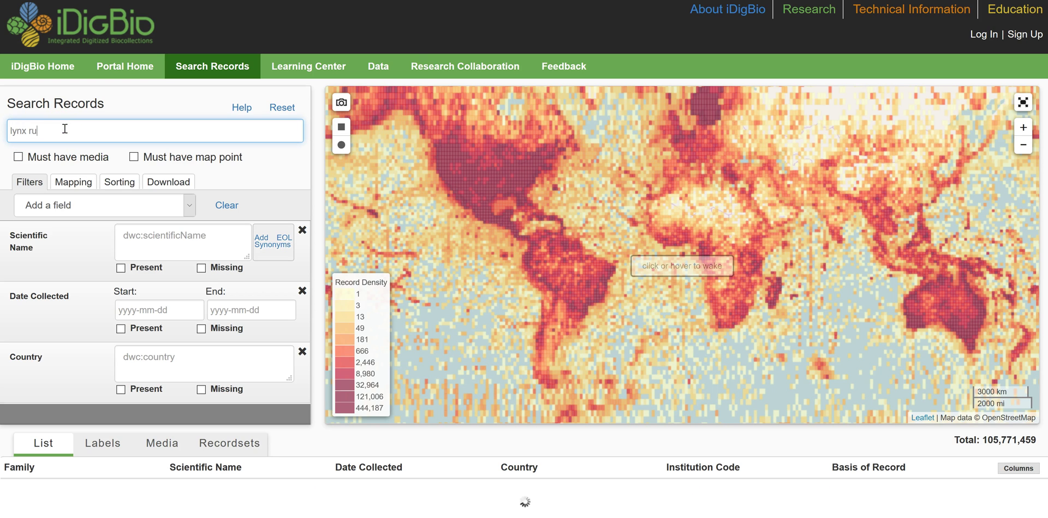
text(fus)
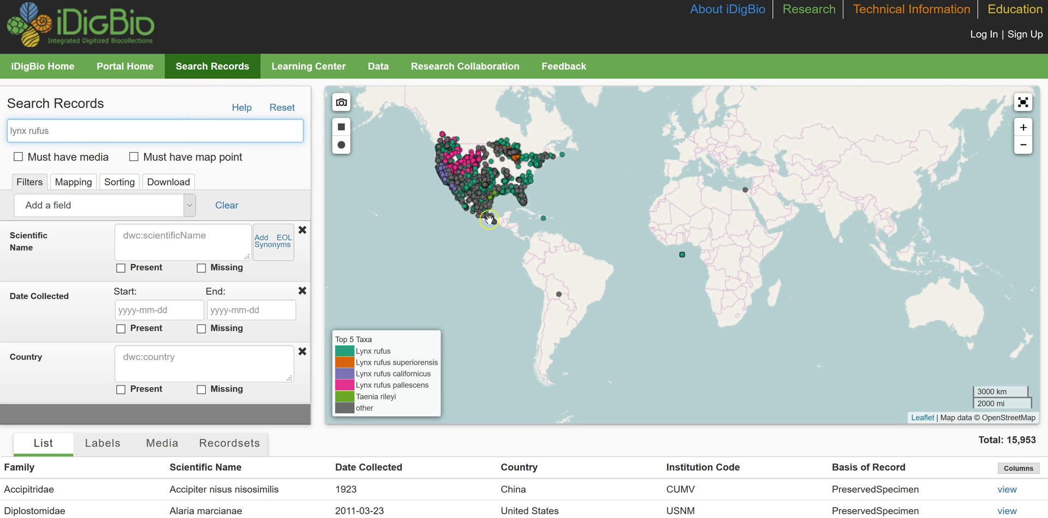
Open the Taenia rileyi specimen record from its Texas map point, review its taxonomy and specimen data, and close it
click(491, 200)
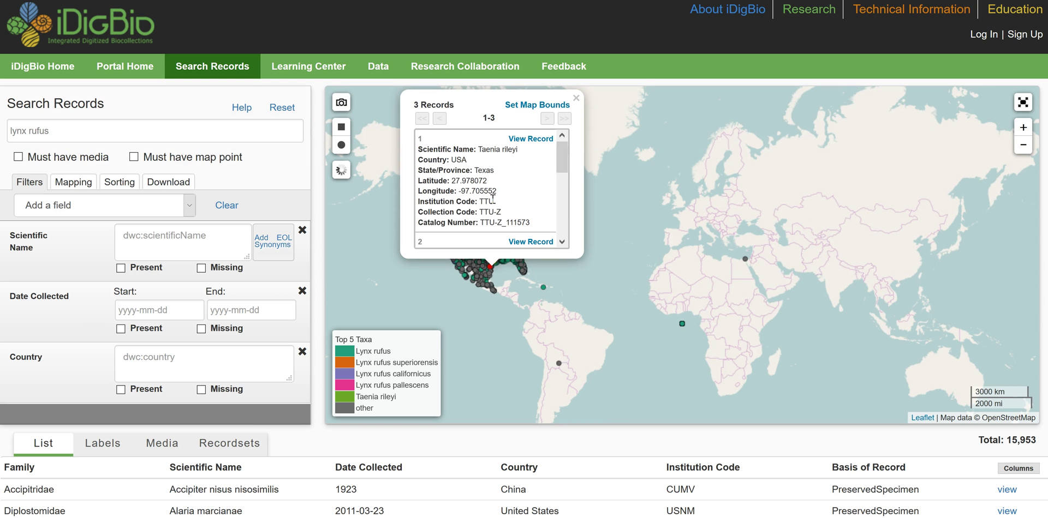
click(532, 140)
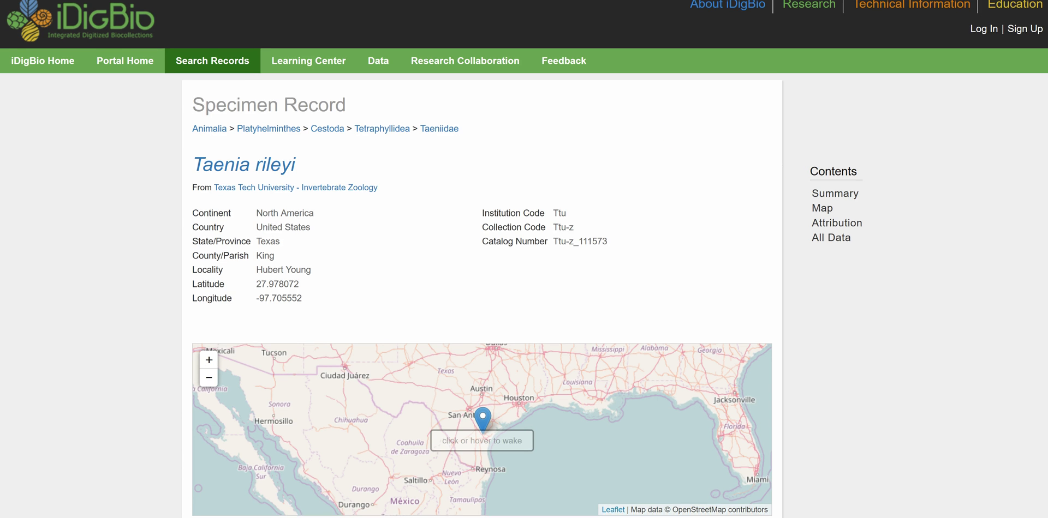
scroll(524, 259, down, 8)
scroll(482, 259, down, 7)
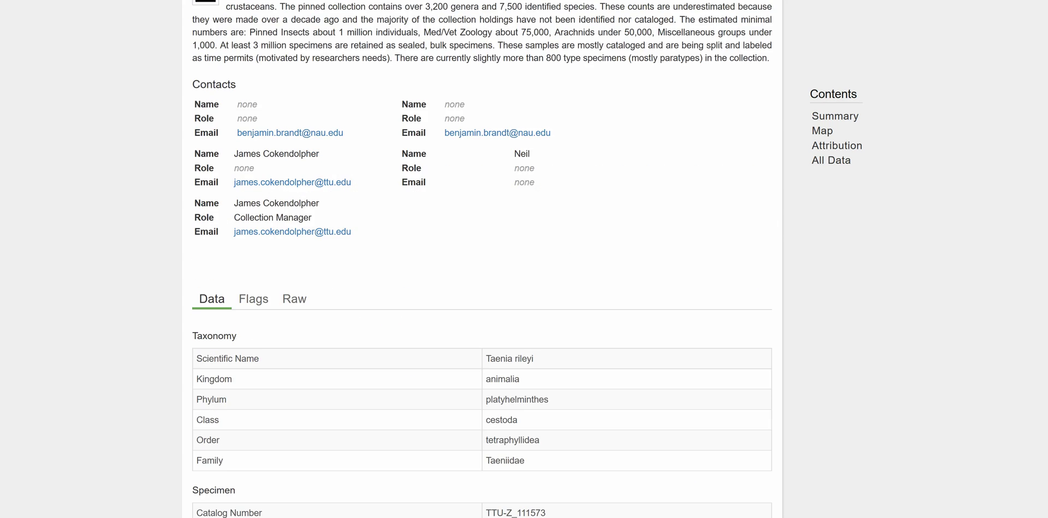
scroll(482, 259, down, 3)
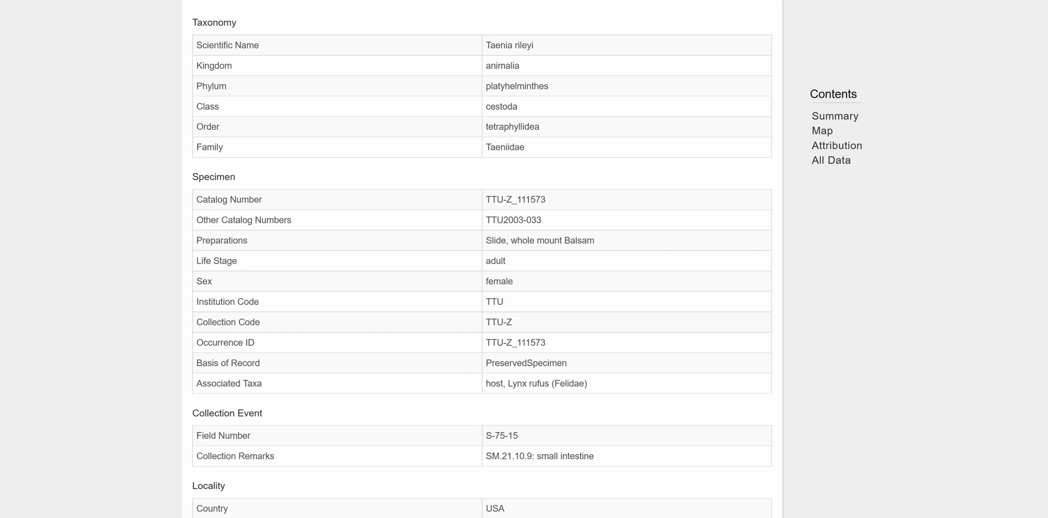
key(ctrl+w)
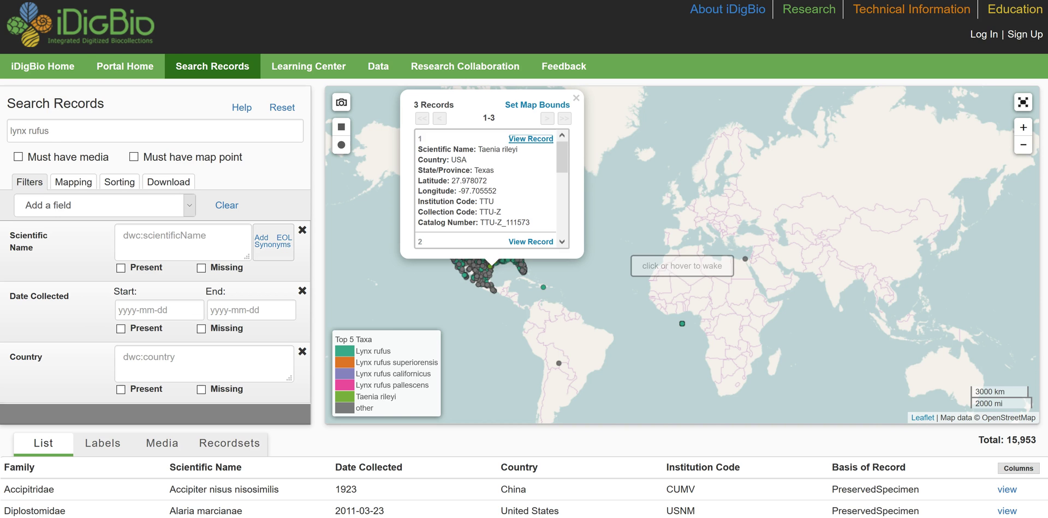
Try limiting the results to records with media, remove that limit, and require a map point instead
click(18, 157)
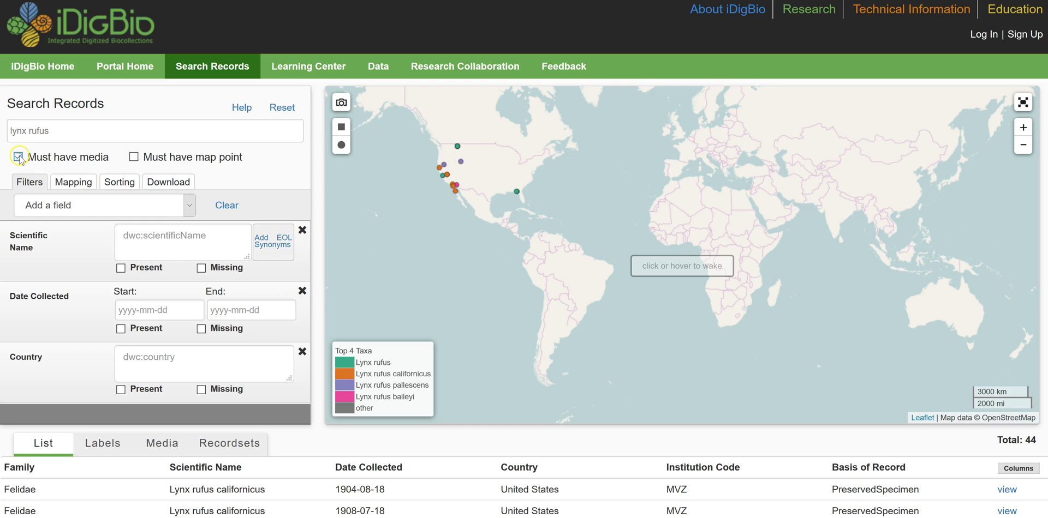
click(18, 158)
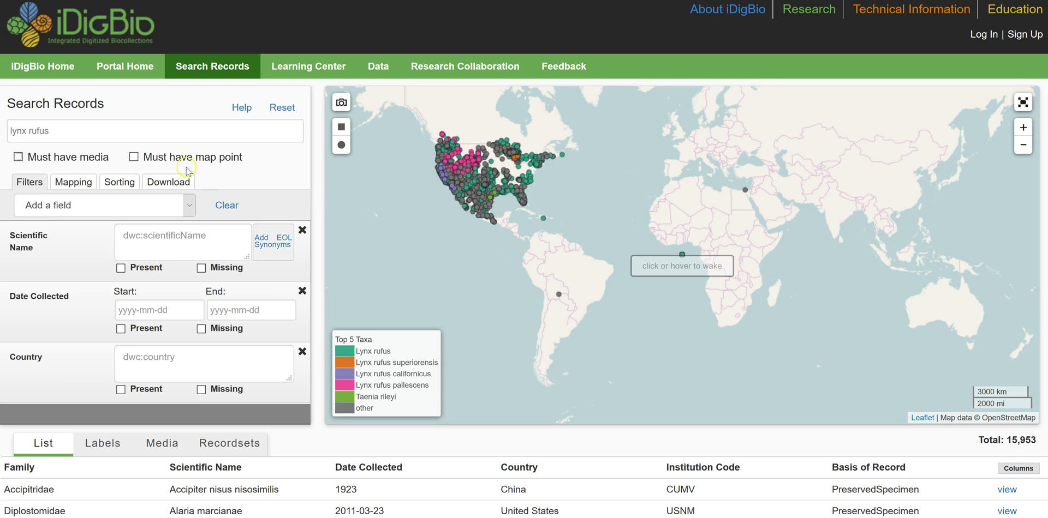
click(134, 157)
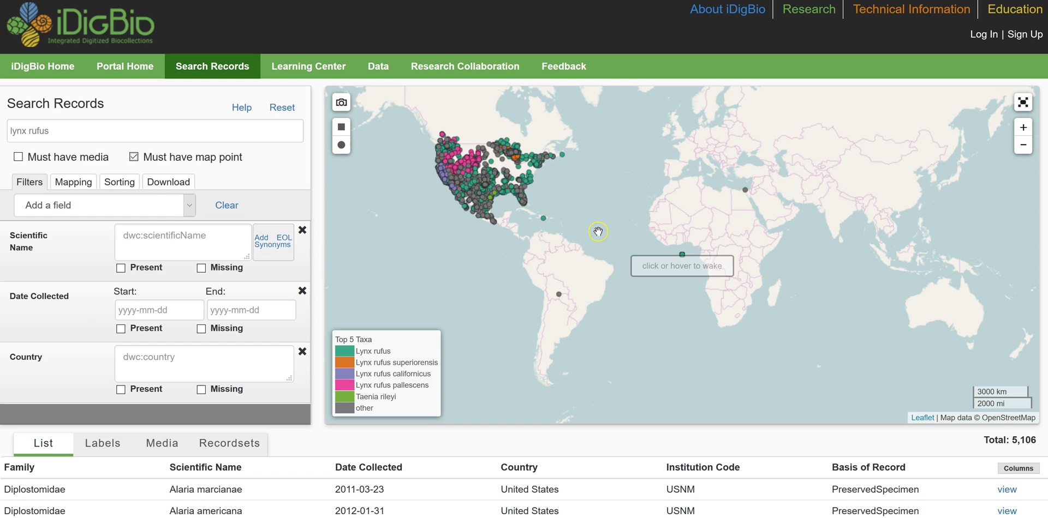
Inspect the record summary of the outlying map point in South America and close it
click(558, 296)
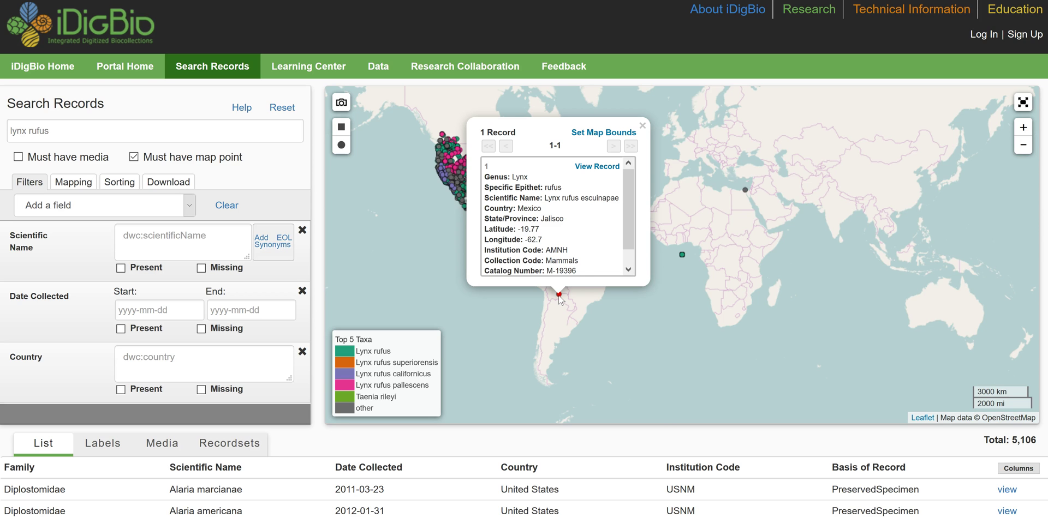
click(516, 209)
click(643, 120)
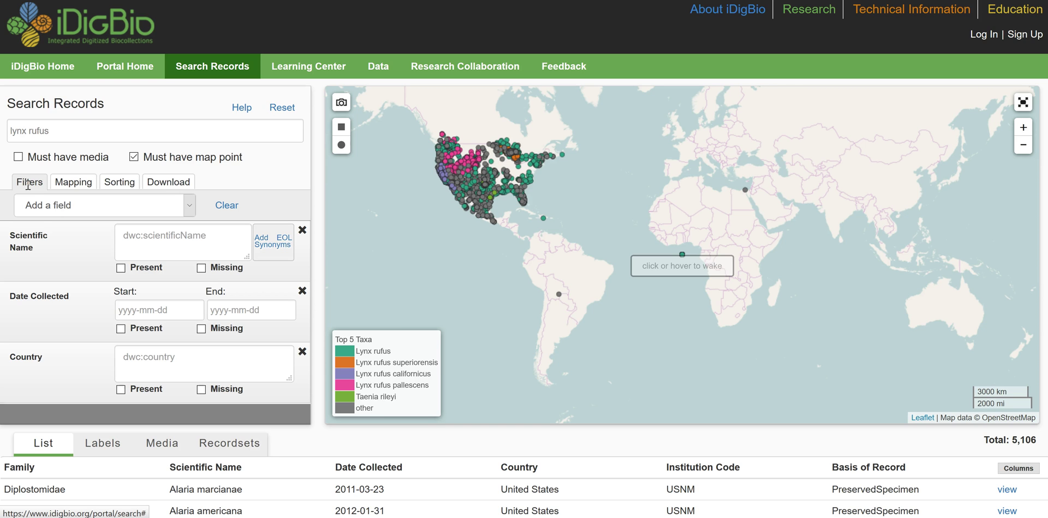
Filter the scientific name by both "lynx rufus" and "lynx rufus californicus"
click(129, 236)
text(lynx)
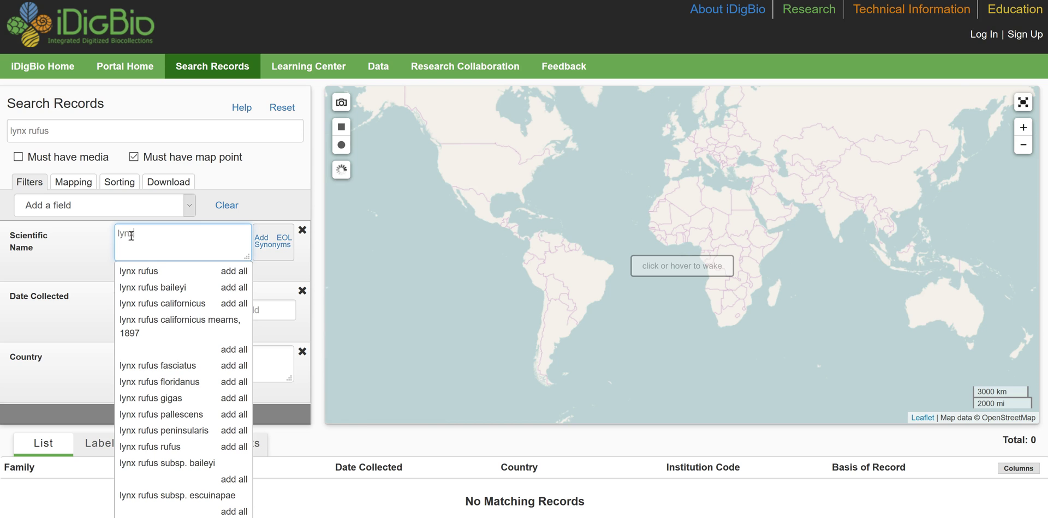
click(137, 274)
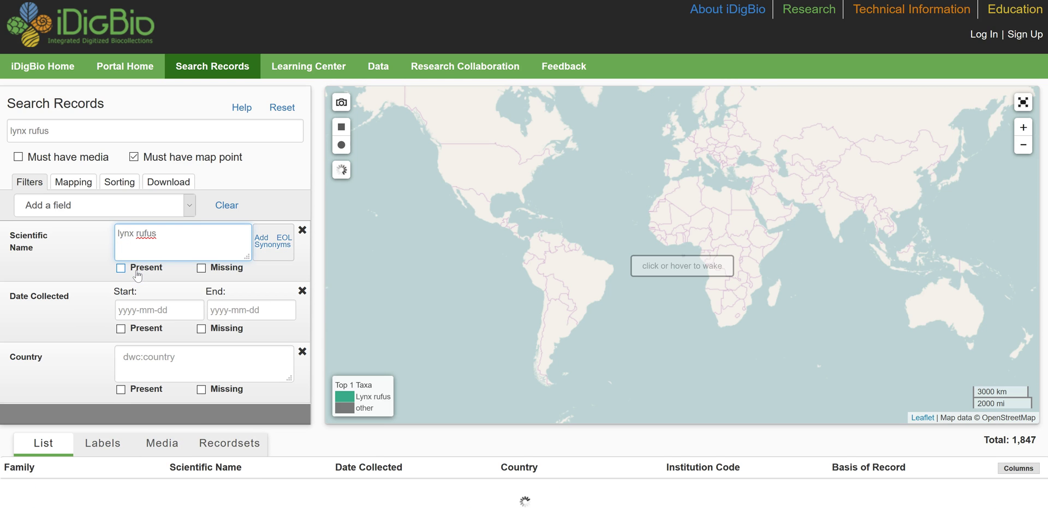
text(lynx rufus californicus)
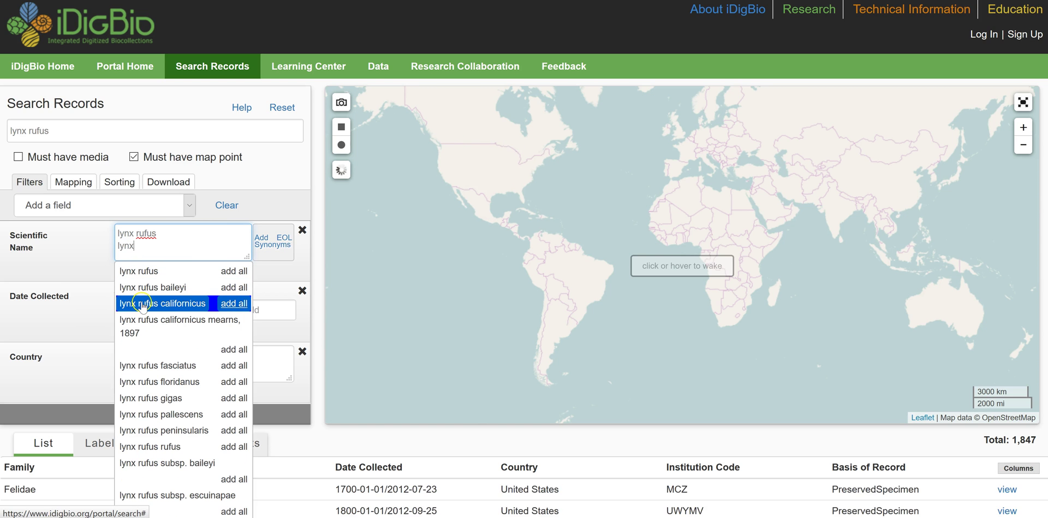
click(141, 304)
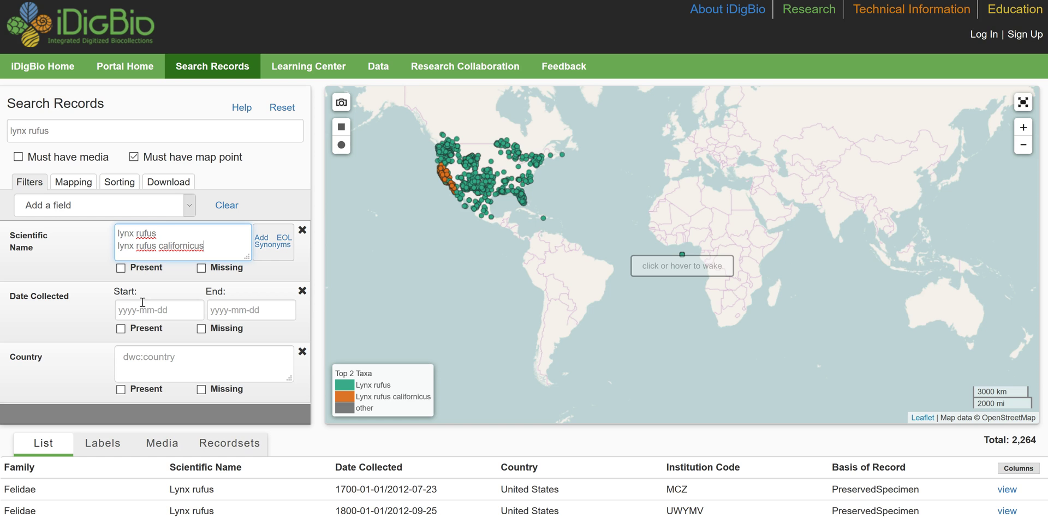
Look through the additional fields available for filtering without adding one
click(190, 208)
mouse_move(194, 245)
mouse_down()
mouse_move(188, 349)
mouse_move(189, 229)
mouse_up()
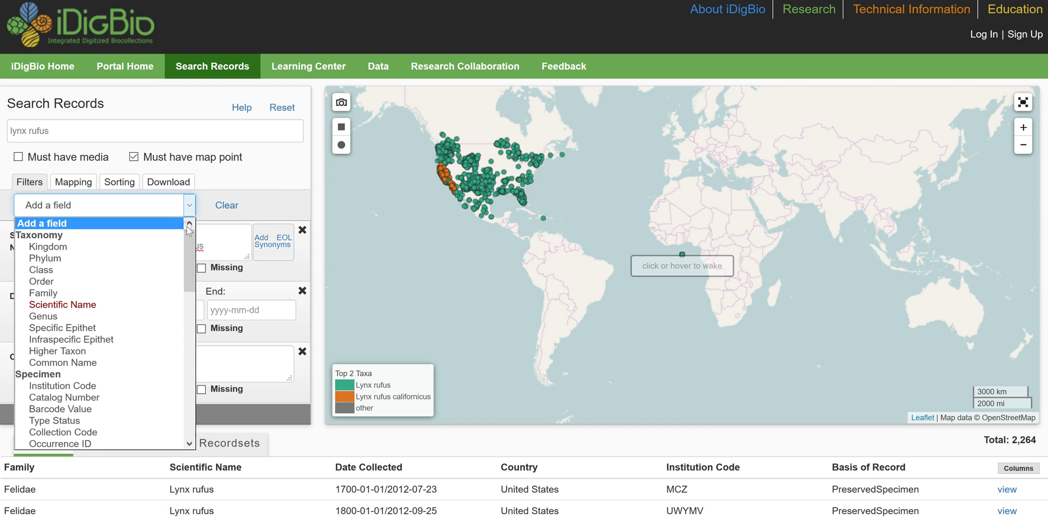
click(289, 174)
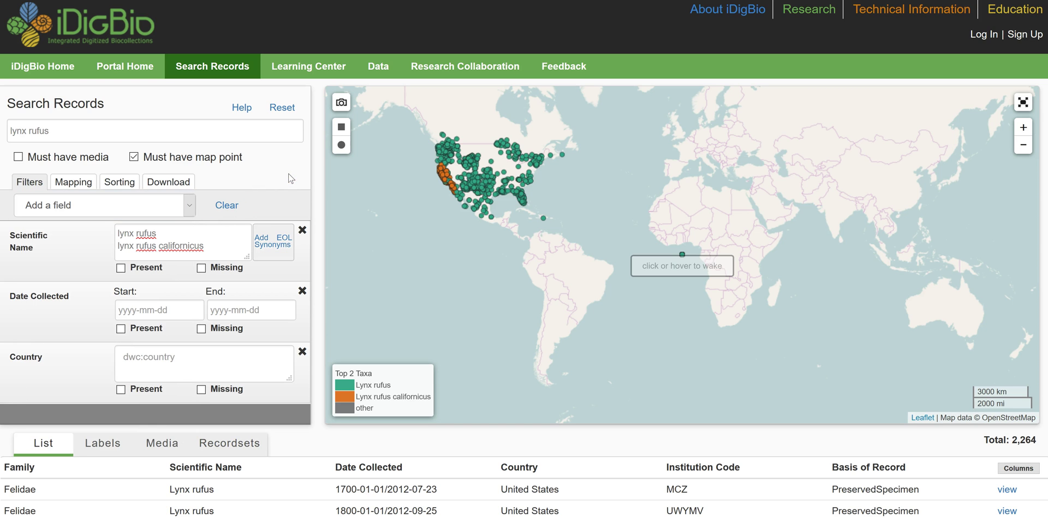
click(280, 188)
Limit the records to a rectangle from latitude 60, longitude -120 northwest to latitude 45, longitude -110 southeast, and clear these bounds
click(75, 186)
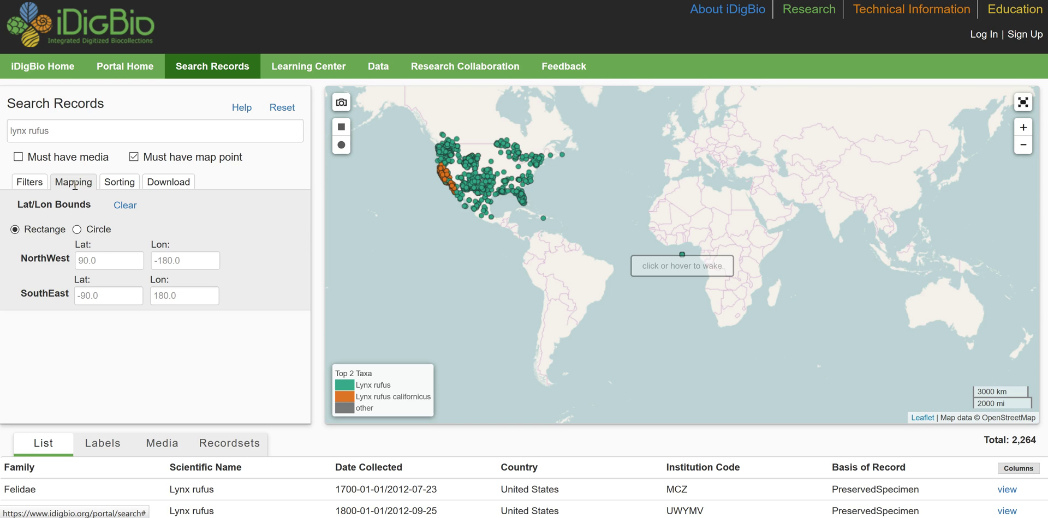
click(91, 260)
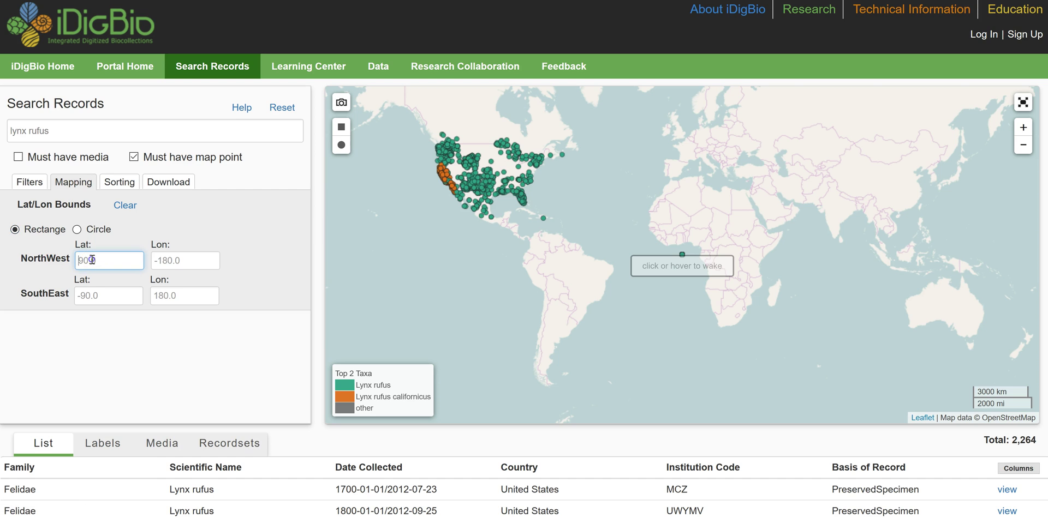
text(60)
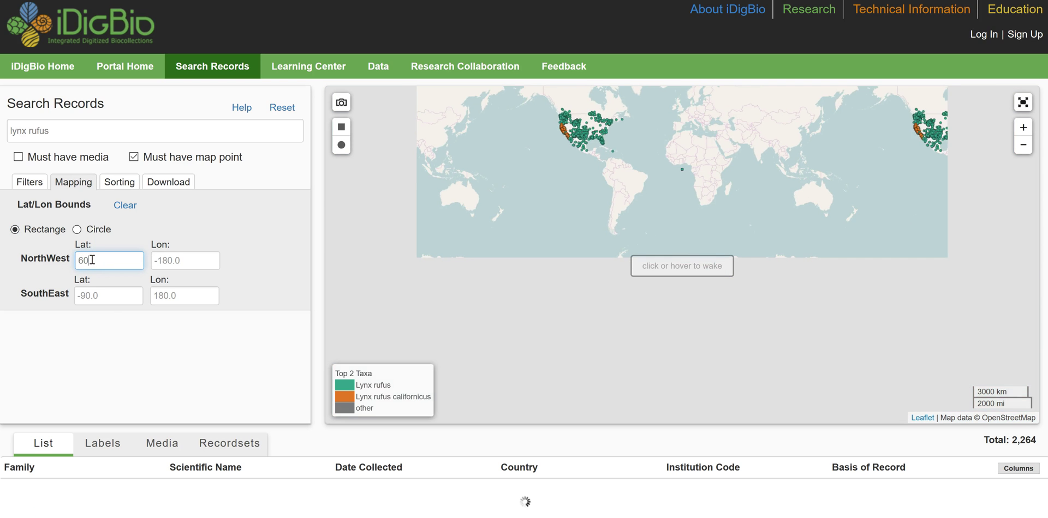
key(Tab)
text(-120)
key(Tab)
text(45)
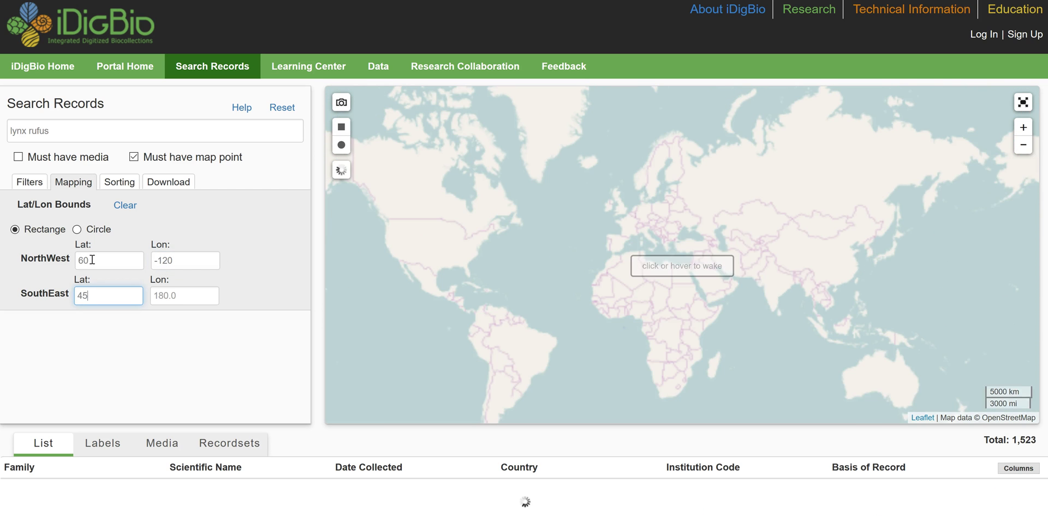
key(Tab)
text(-110)
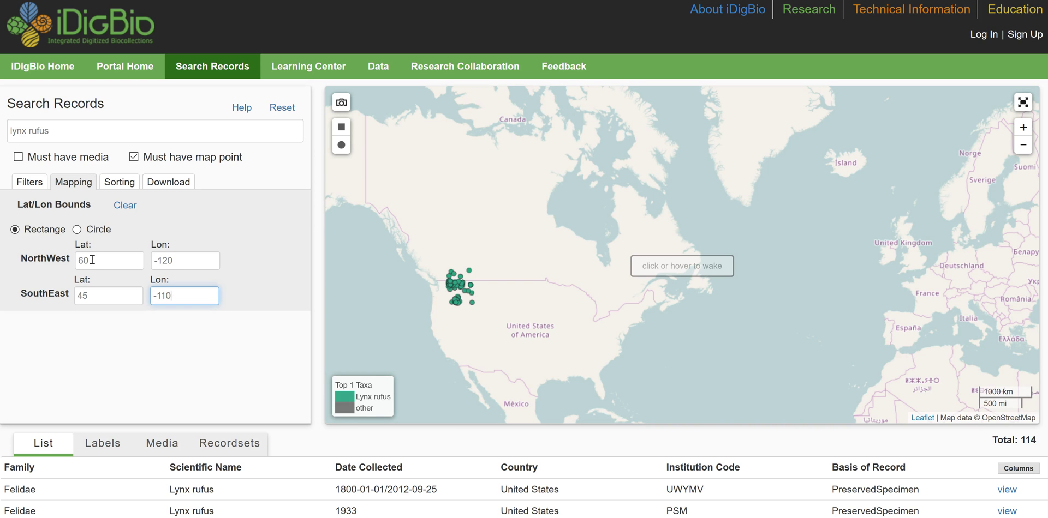
click(124, 210)
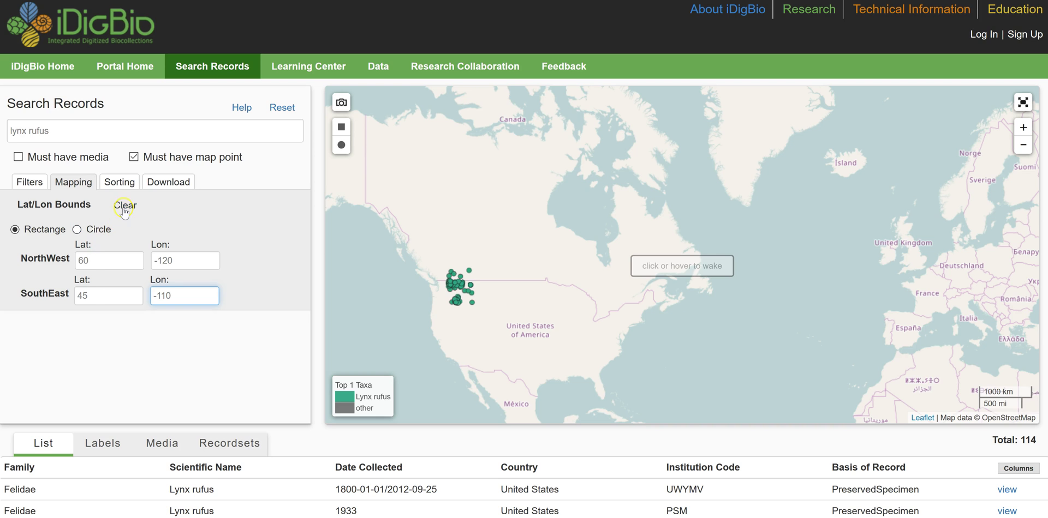
Limit the records to a circle of 1000 km radius centred on latitude 55, longitude -115
click(78, 230)
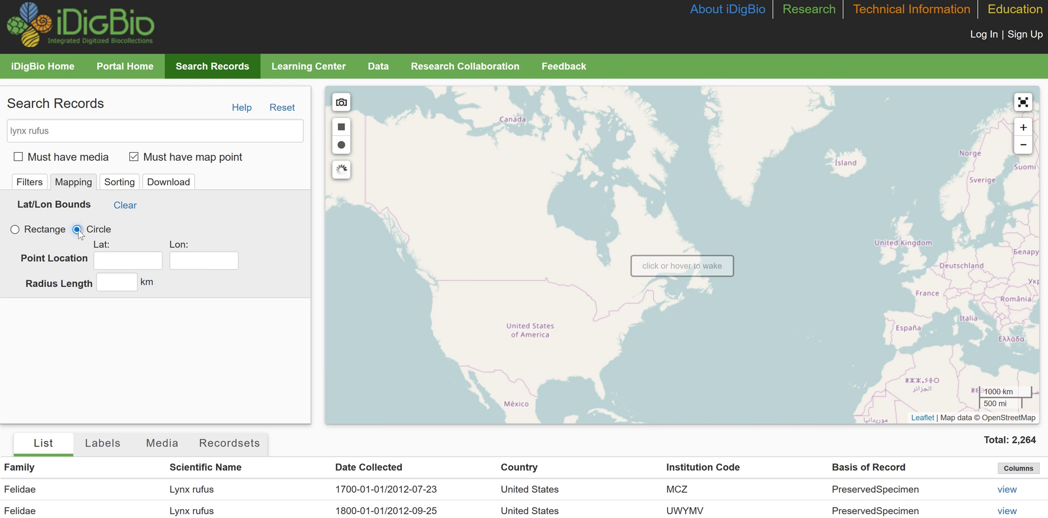
click(130, 260)
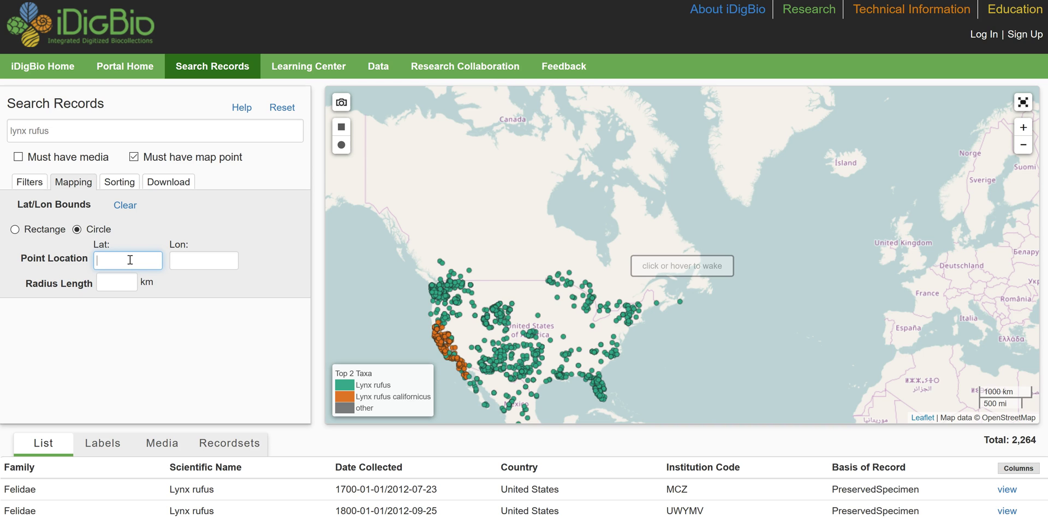
text(55)
key(Tab)
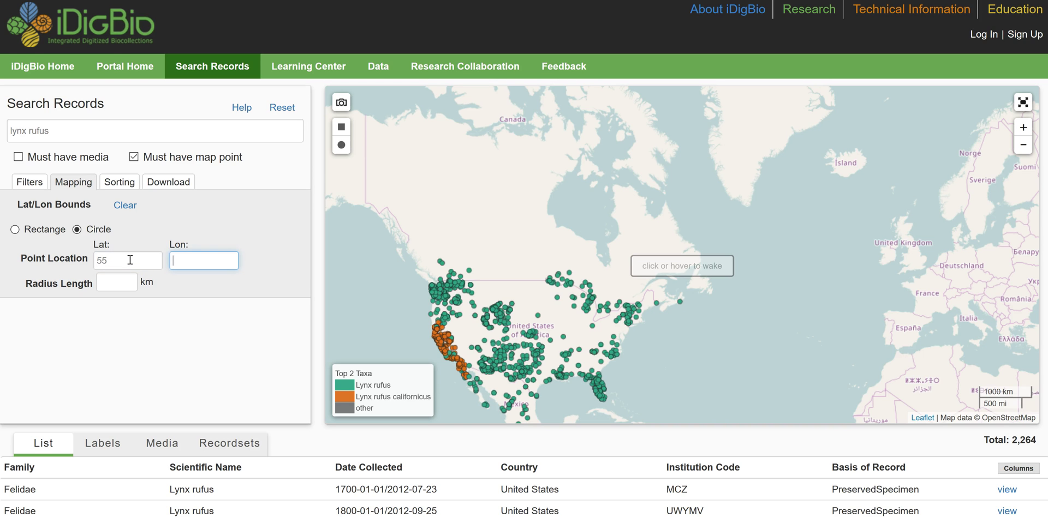
text(-115)
key(Tab)
text(1)
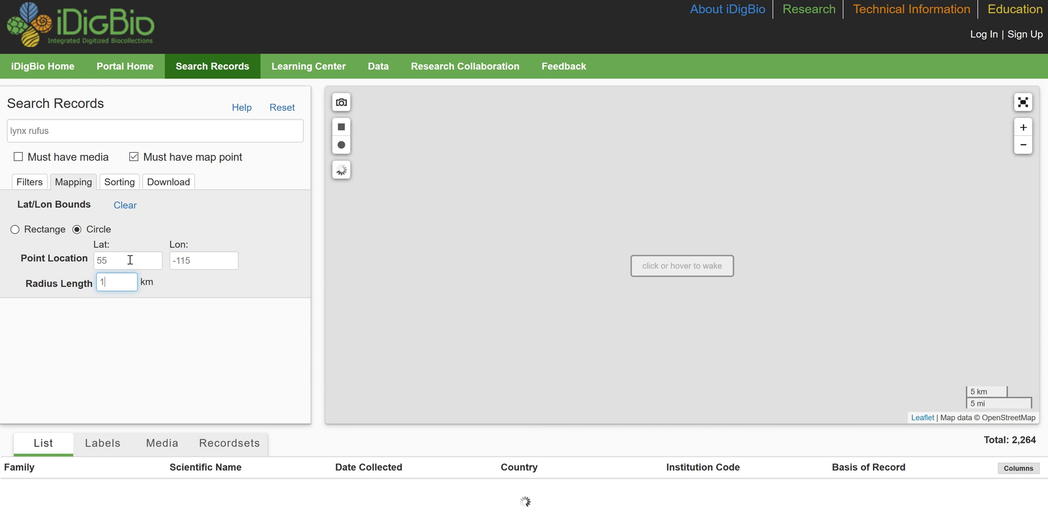
text(000)
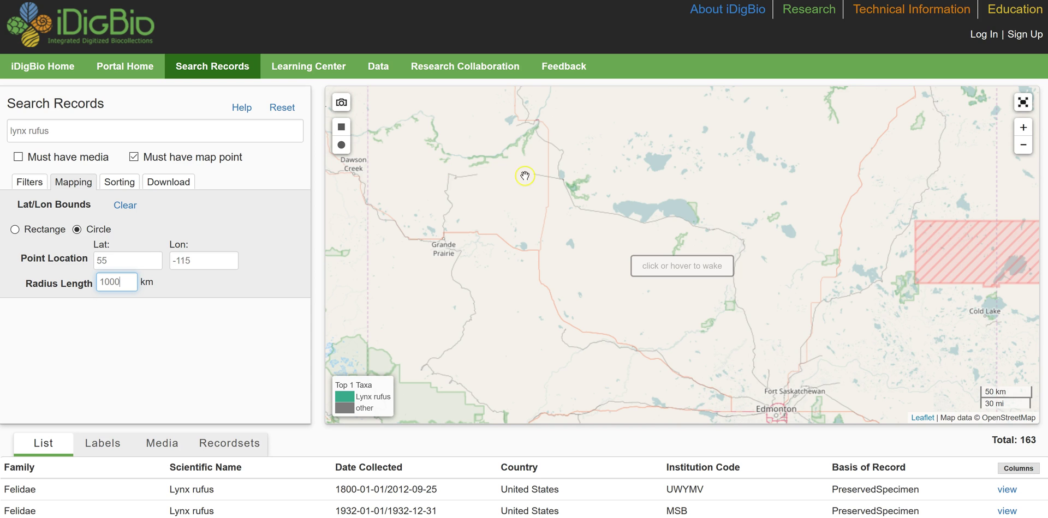
View the records inside the circle on a wider stretch of the map and clear the circular bounds
click(1023, 145)
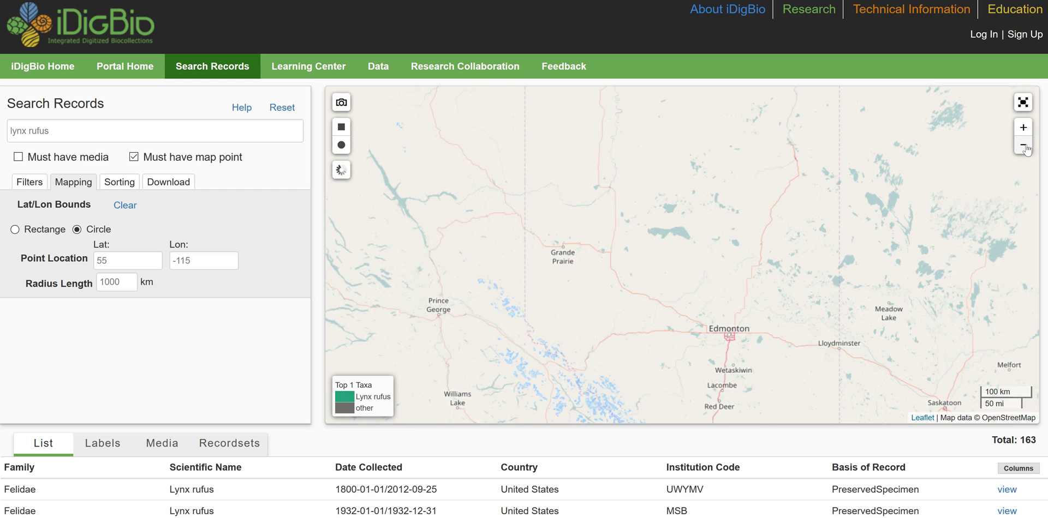
click(1024, 146)
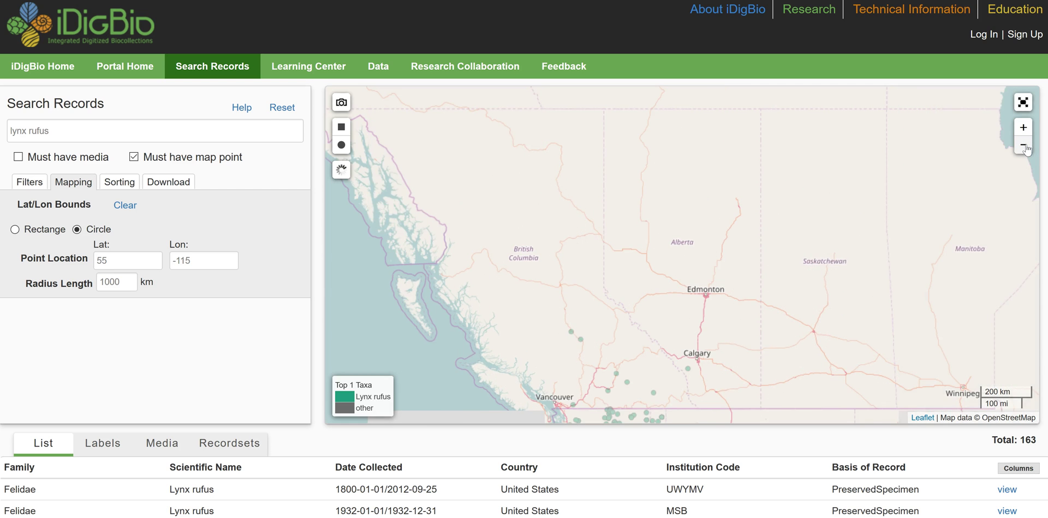
click(1026, 146)
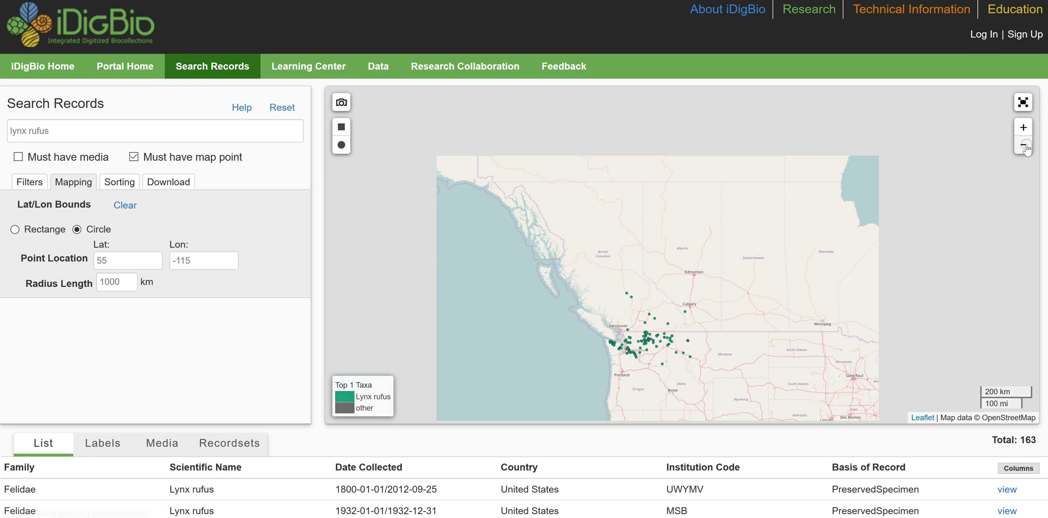
drag(840, 314, 871, 306)
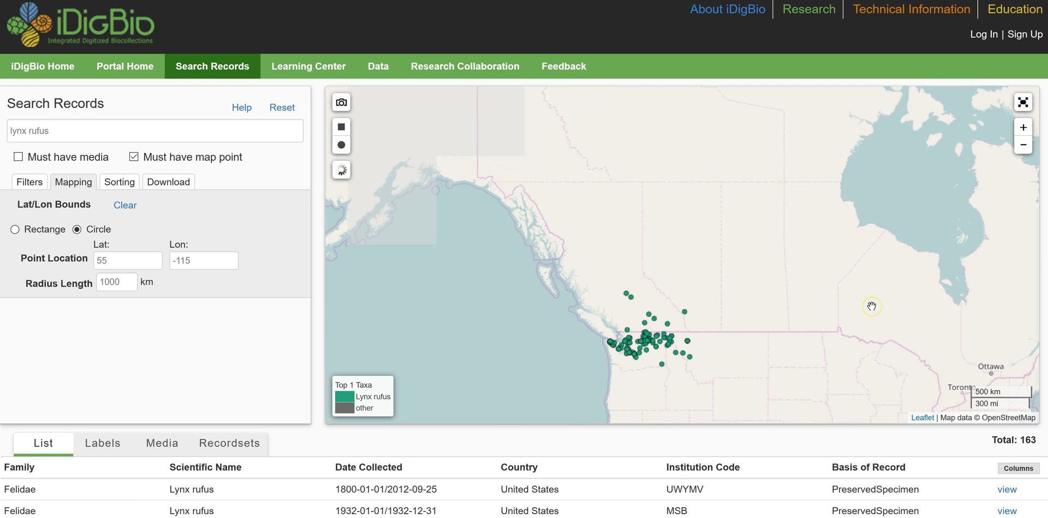
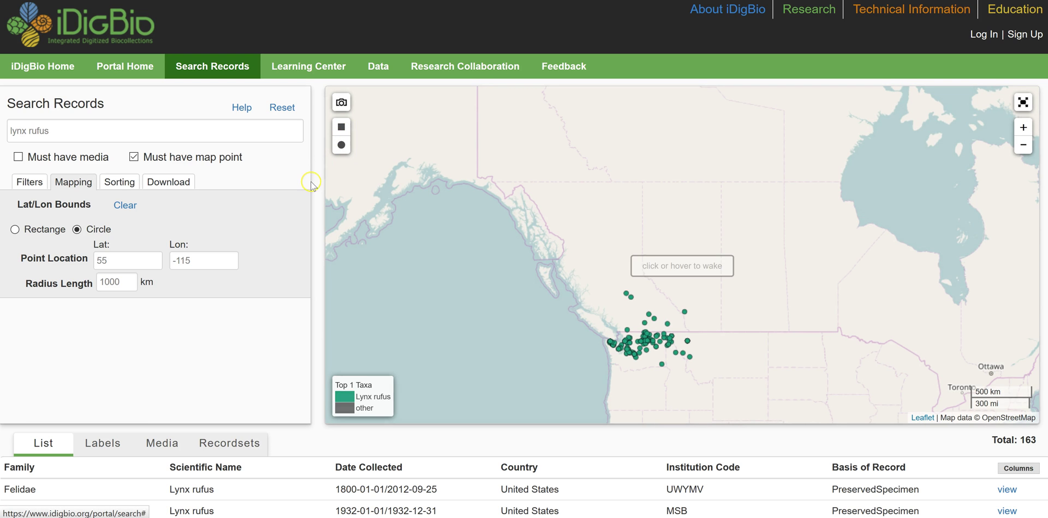
click(119, 207)
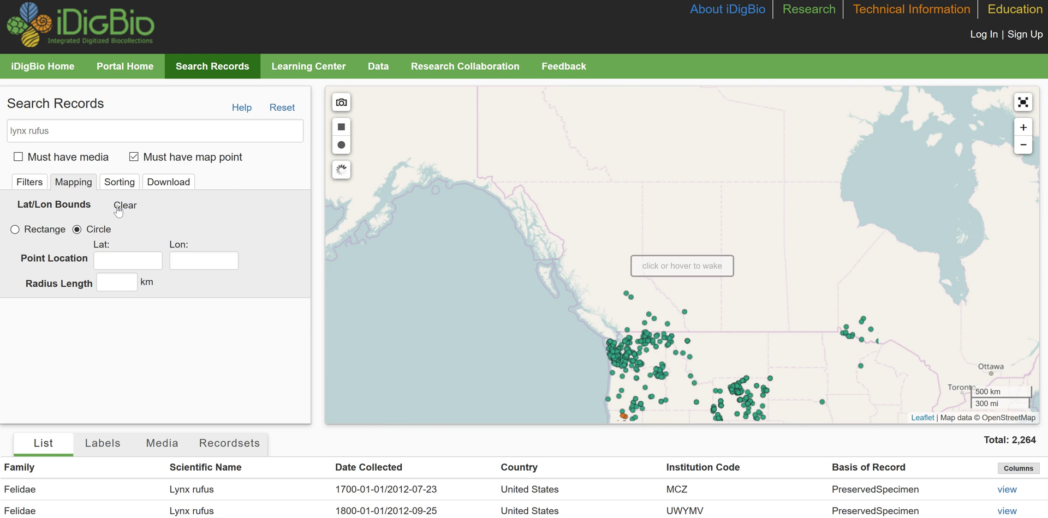
Draw a bounding rectangle on the map from about latitude 50.06, longitude -124.28 to latitude 45.15, longitude -111.88, and clear these bounds
click(343, 130)
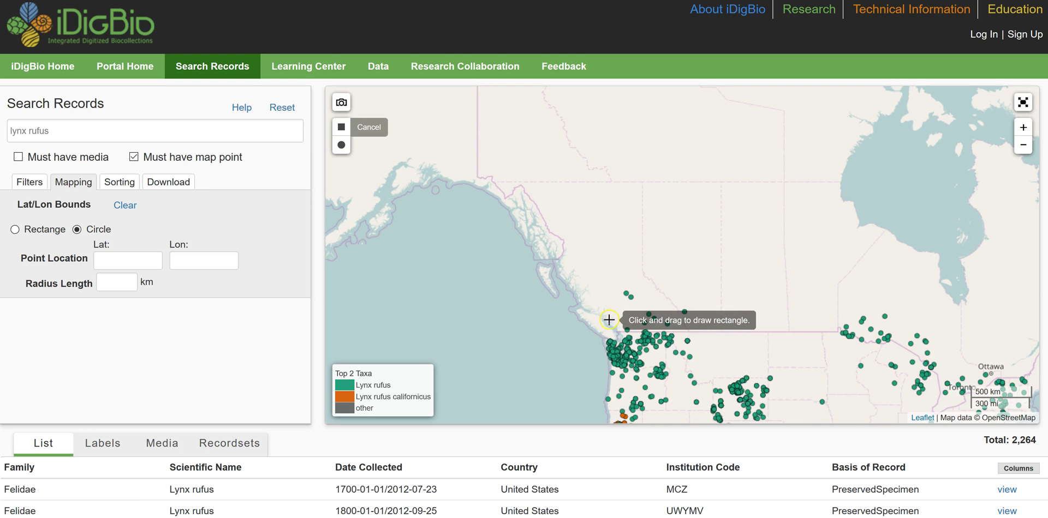
mouse_move(609, 320)
mouse_down()
mouse_move(612, 382)
mouse_move(706, 368)
mouse_move(707, 382)
mouse_up()
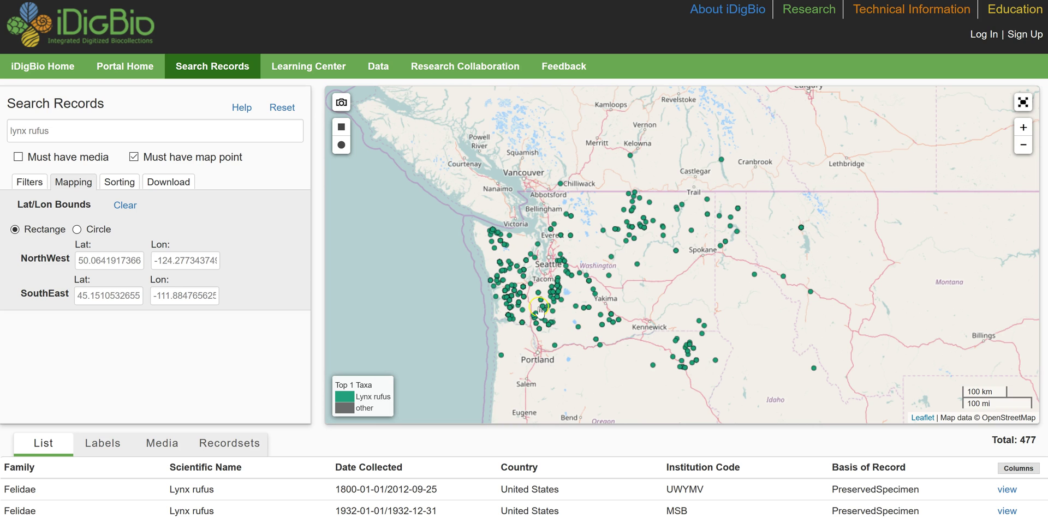
click(341, 103)
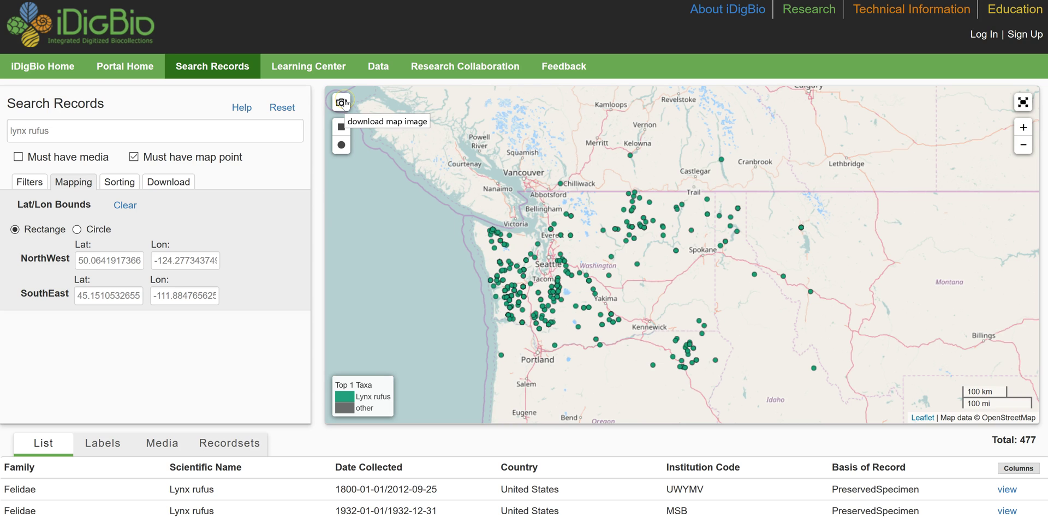
click(412, 138)
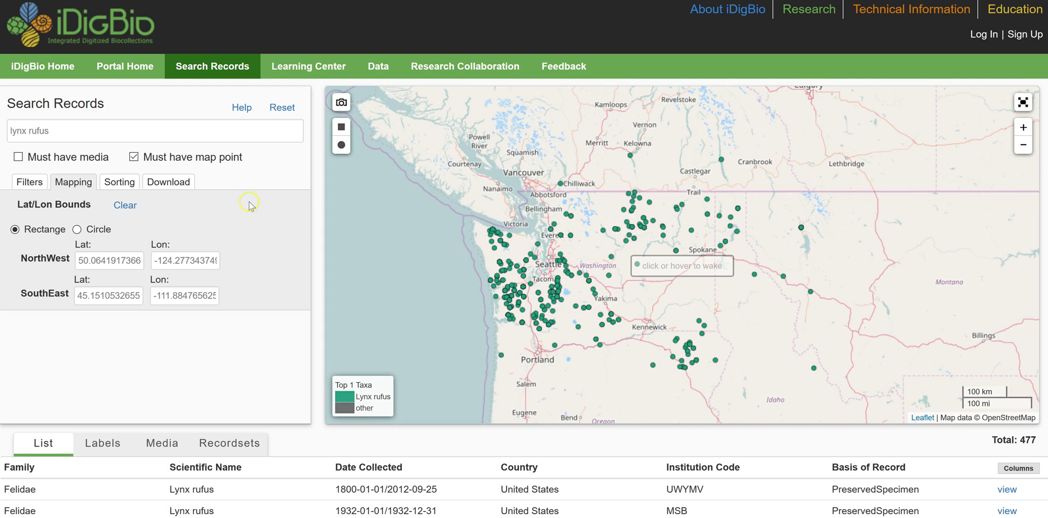
click(116, 184)
click(126, 210)
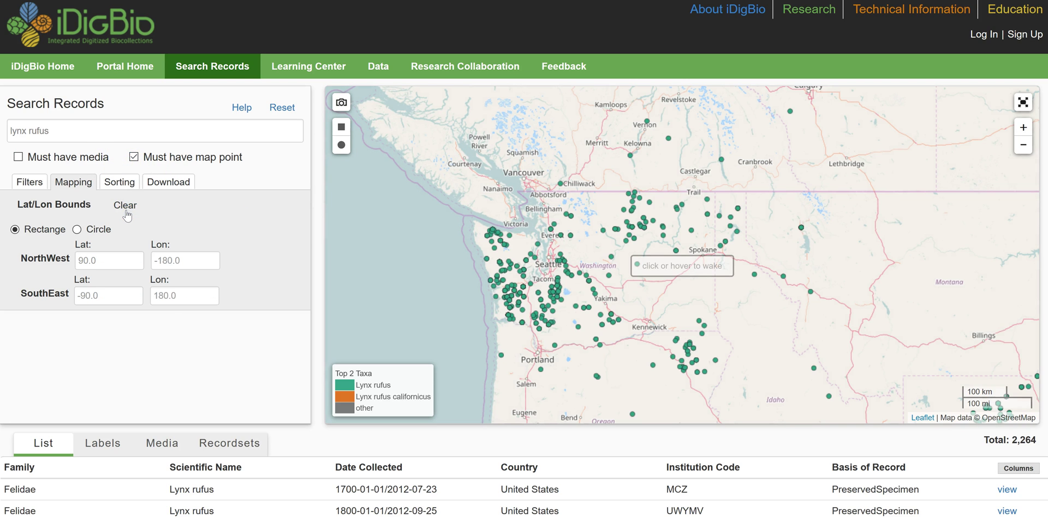
Add a fourth sort level by Infraspecific Epithet in ascending order
click(125, 189)
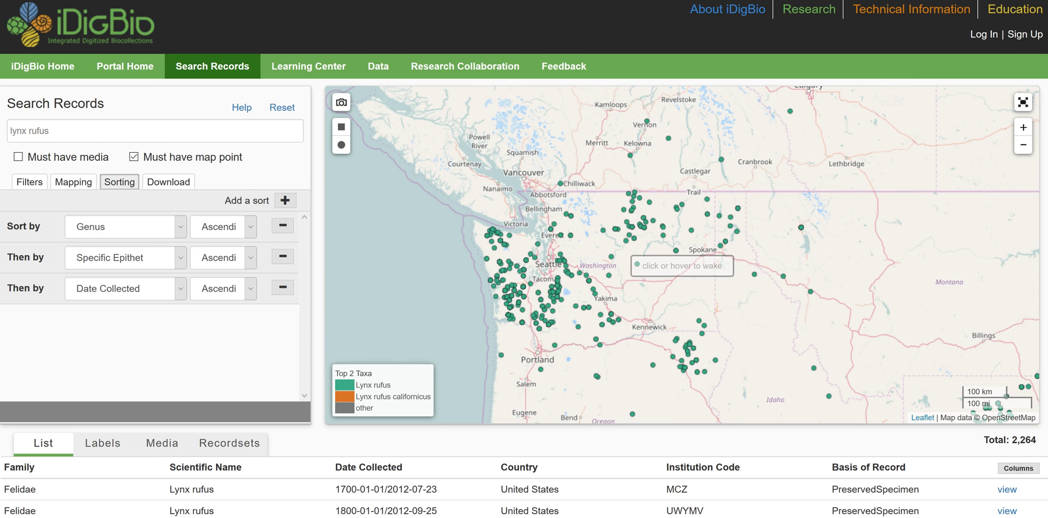
scroll(896, 267, down, 2)
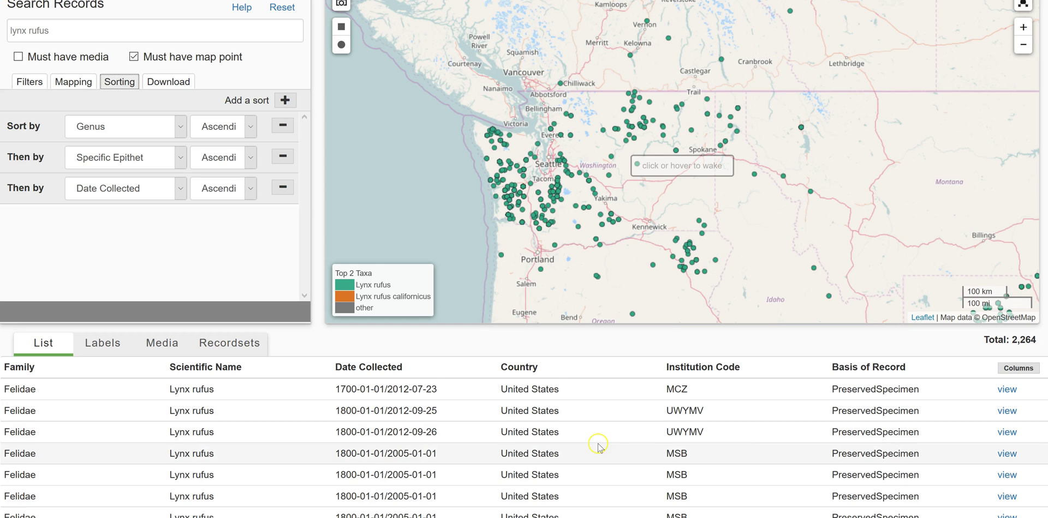
click(180, 189)
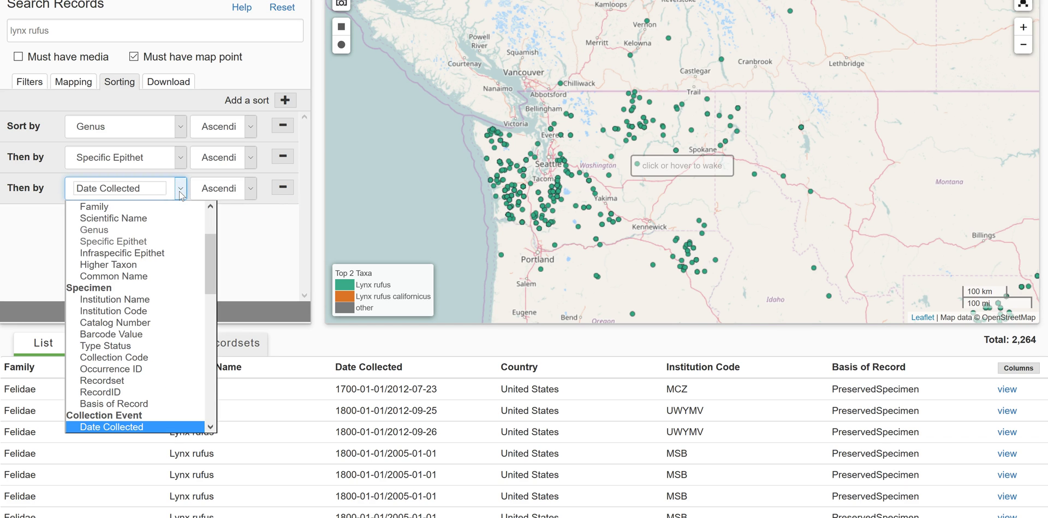
click(285, 101)
click(179, 219)
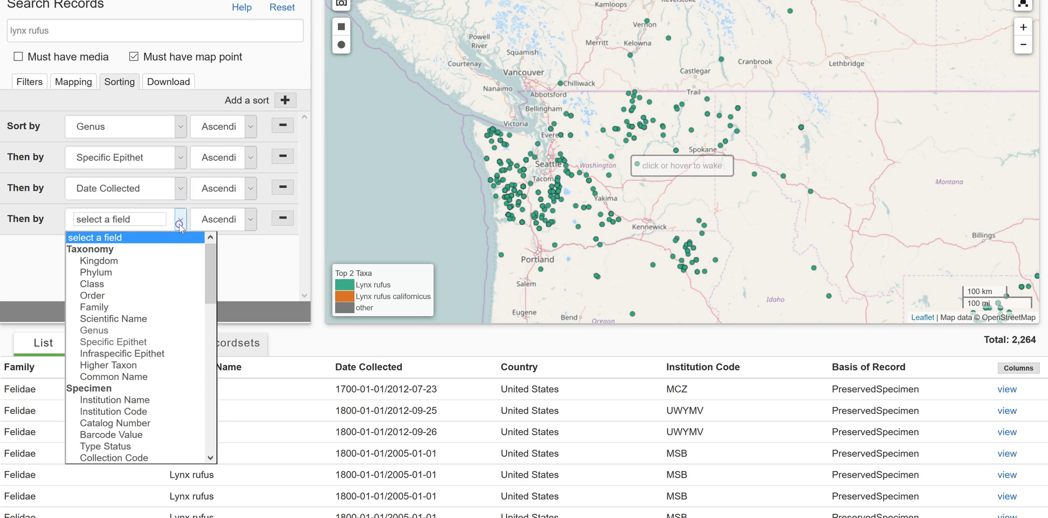
click(140, 356)
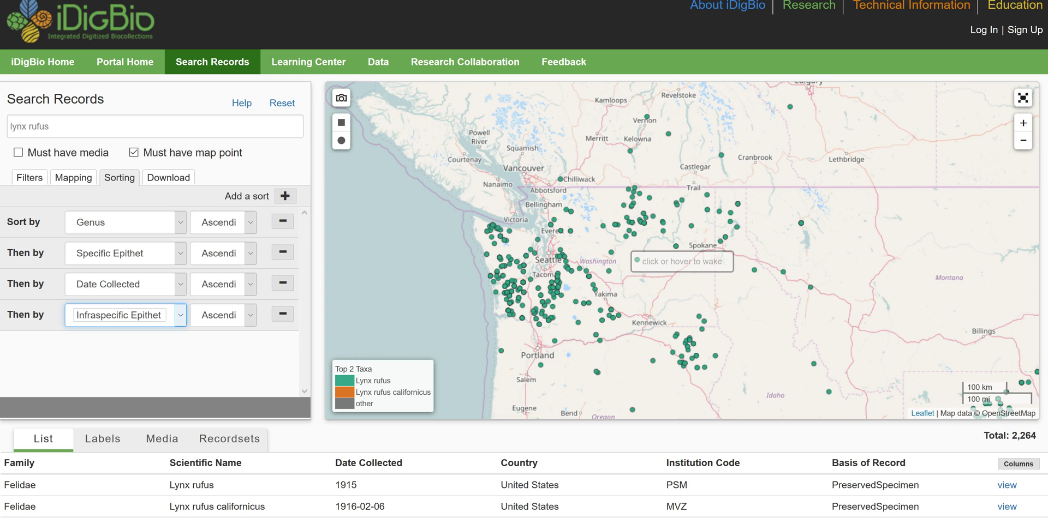
Show the Infraspecific Epithet, Genus and Specific Epithet columns in the results list and hide Scientific Name
scroll(1025, 159, down, 5)
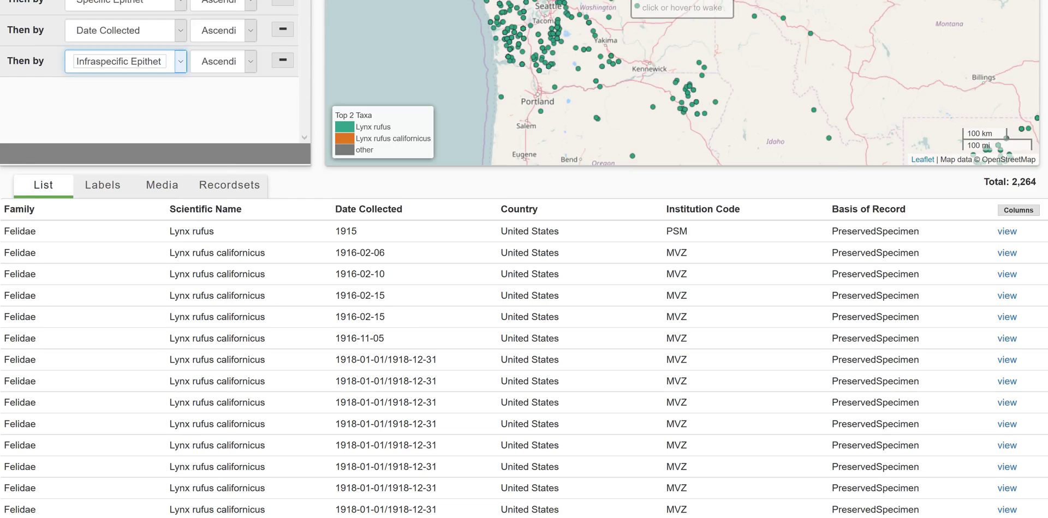
click(1023, 162)
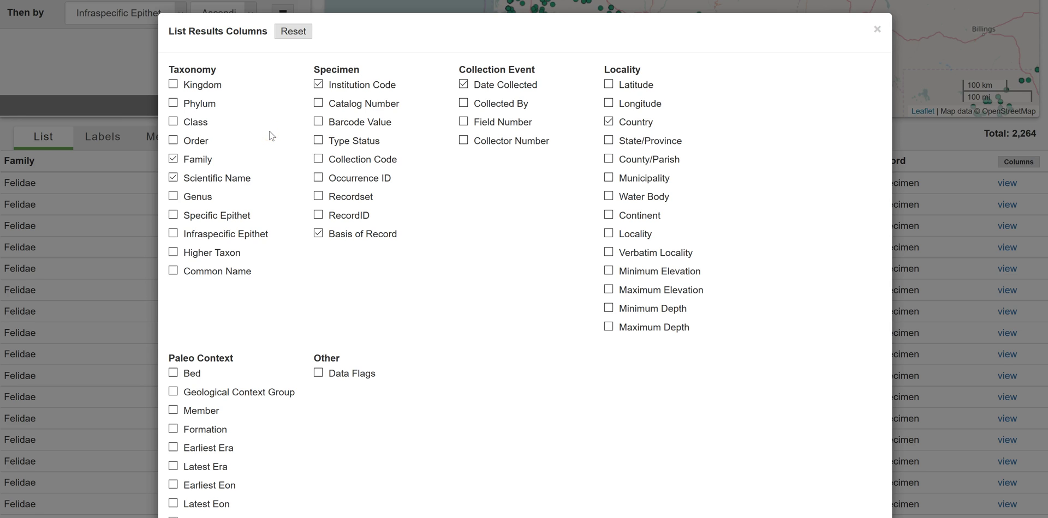
click(174, 234)
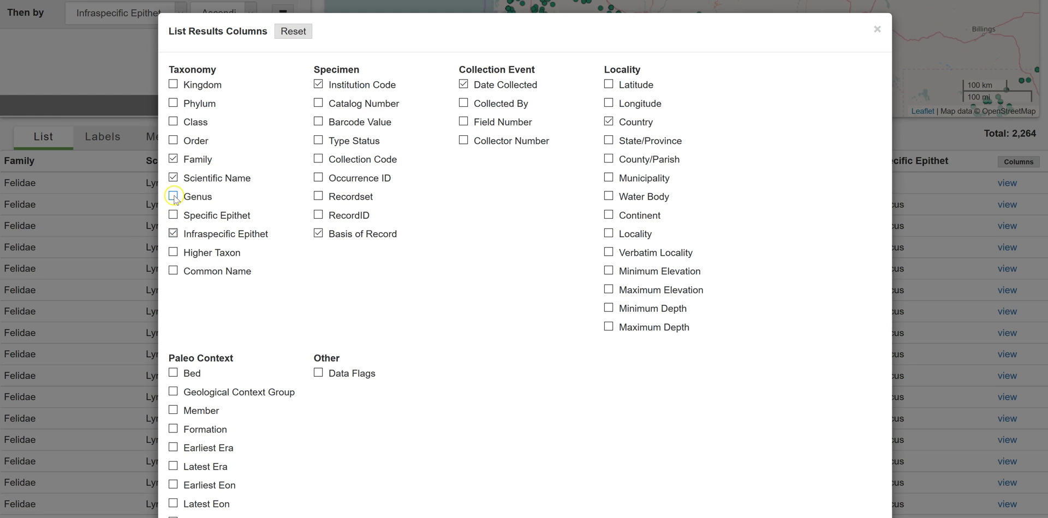
click(173, 197)
click(174, 216)
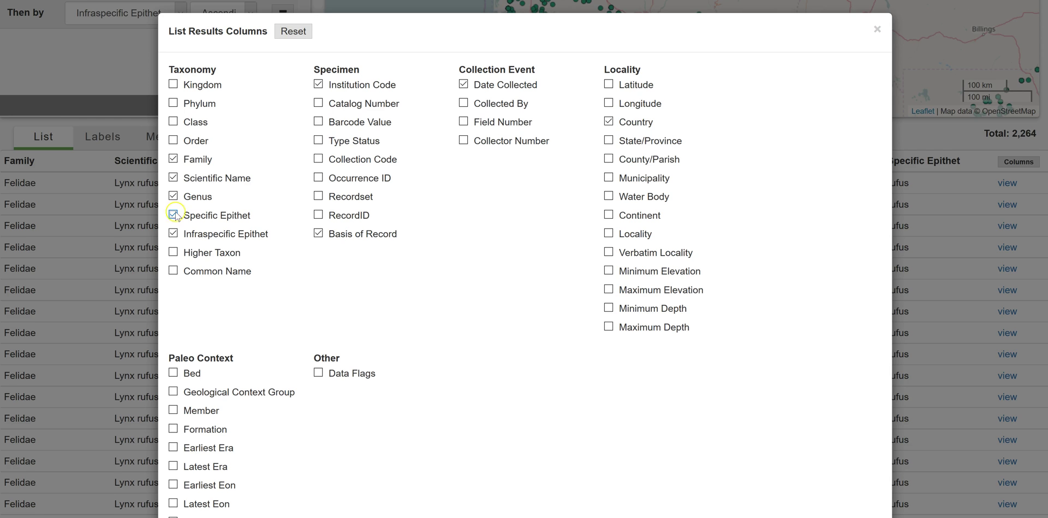
click(173, 179)
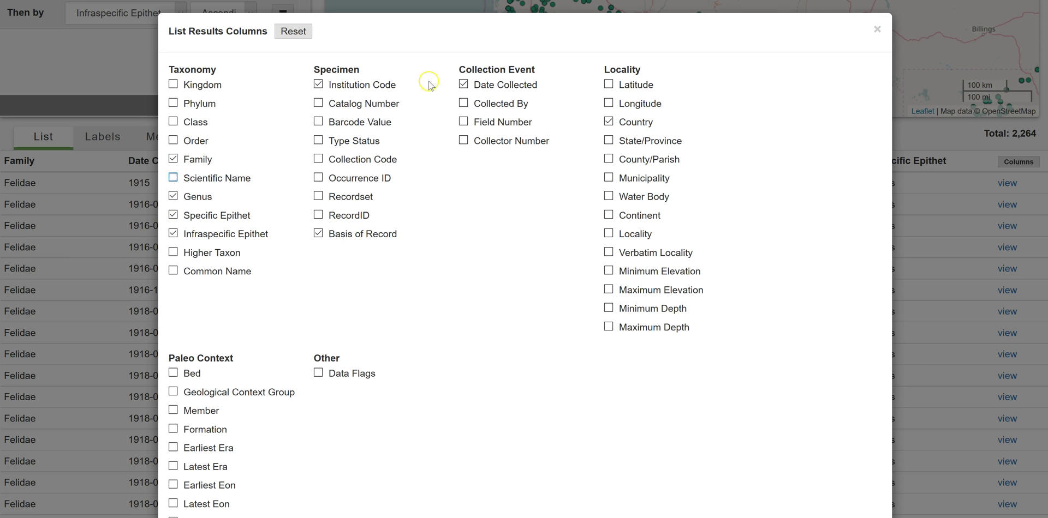
click(877, 30)
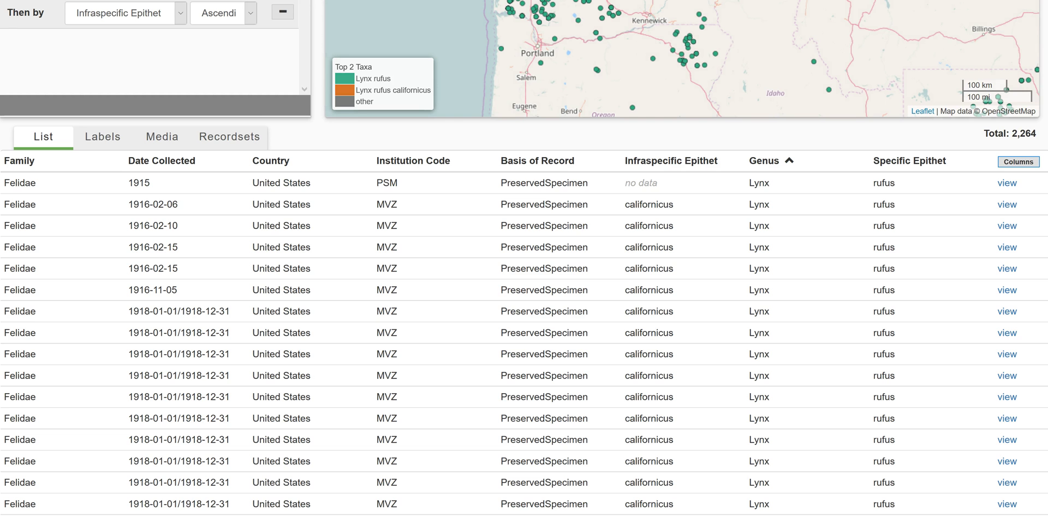
Remove the Date Collected sort level and look through the reordered records
scroll(524, 259, up, 4)
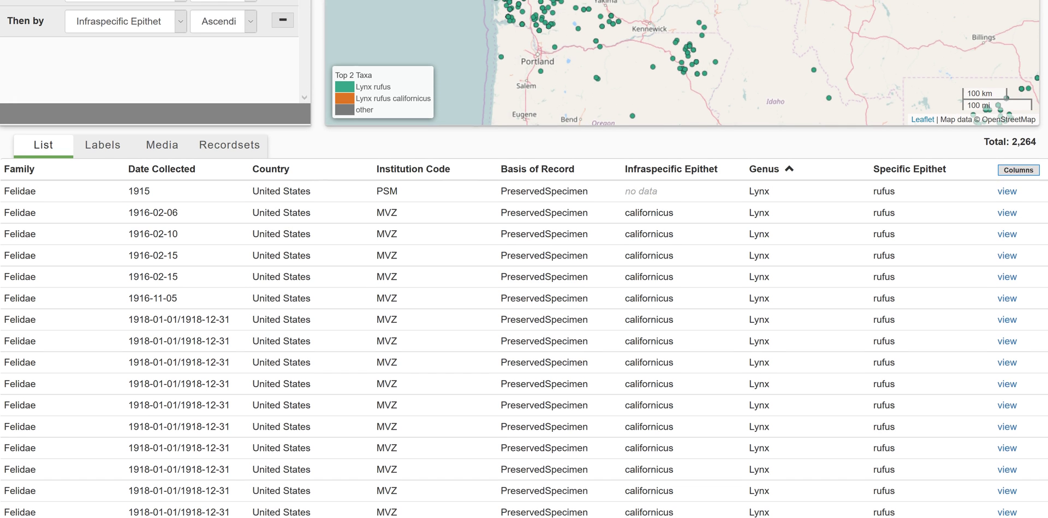
scroll(432, 133, up, 2)
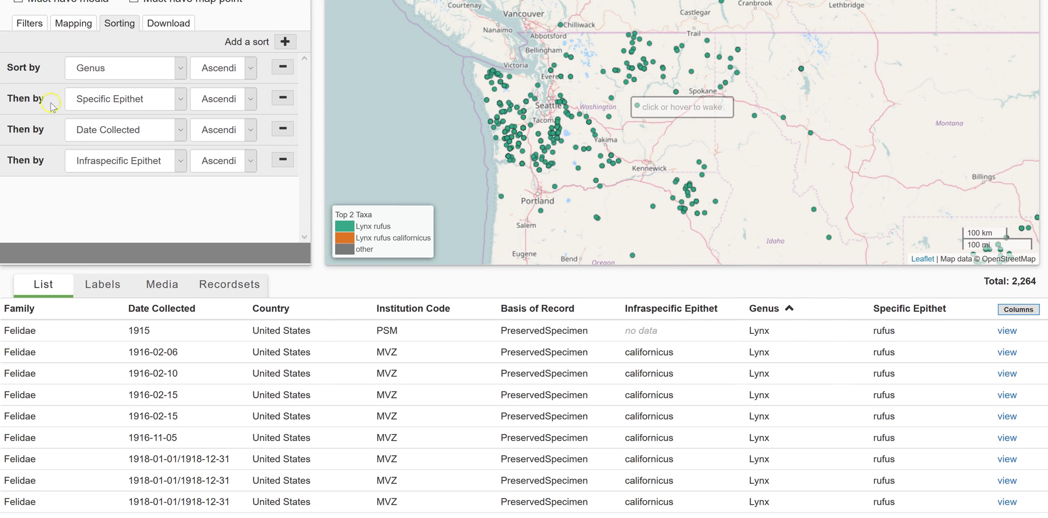
click(282, 128)
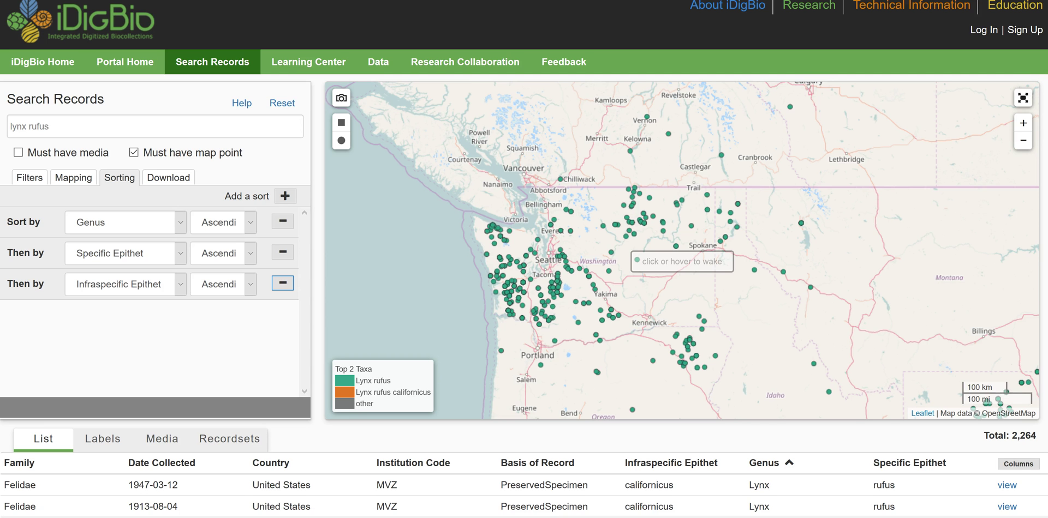
scroll(523, 259, down, 4)
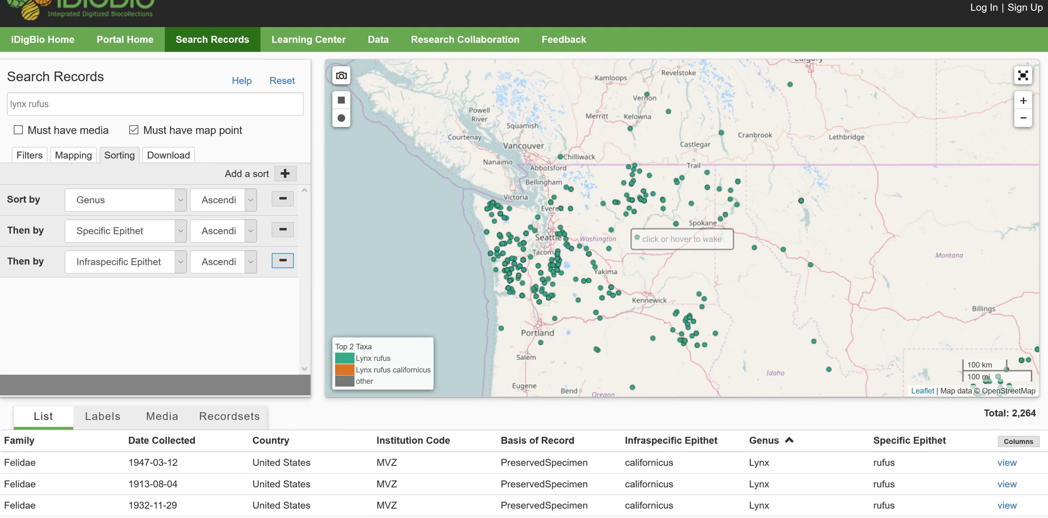
scroll(523, 259, down, 2)
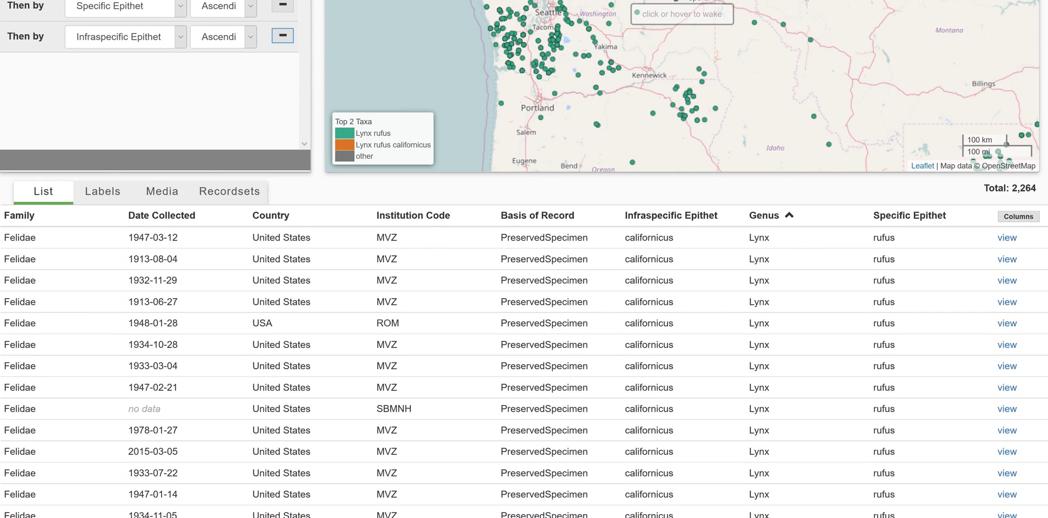
scroll(524, 259, down, 1)
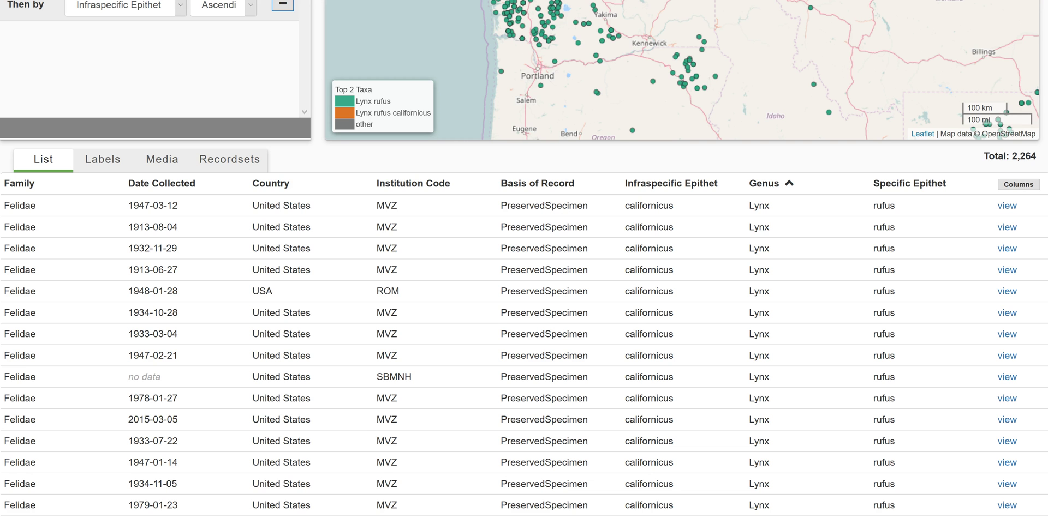
scroll(524, 260, up, 3)
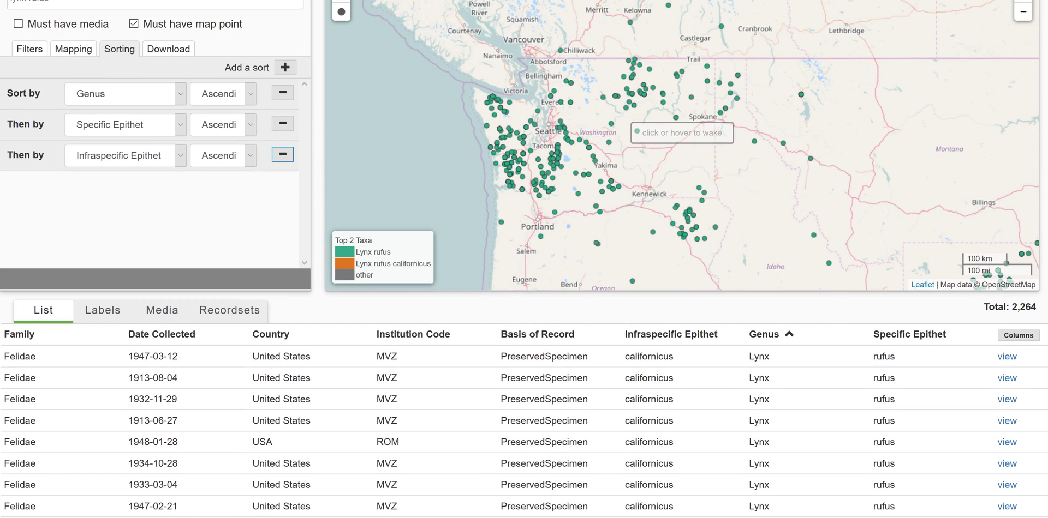
scroll(901, 114, up, 2)
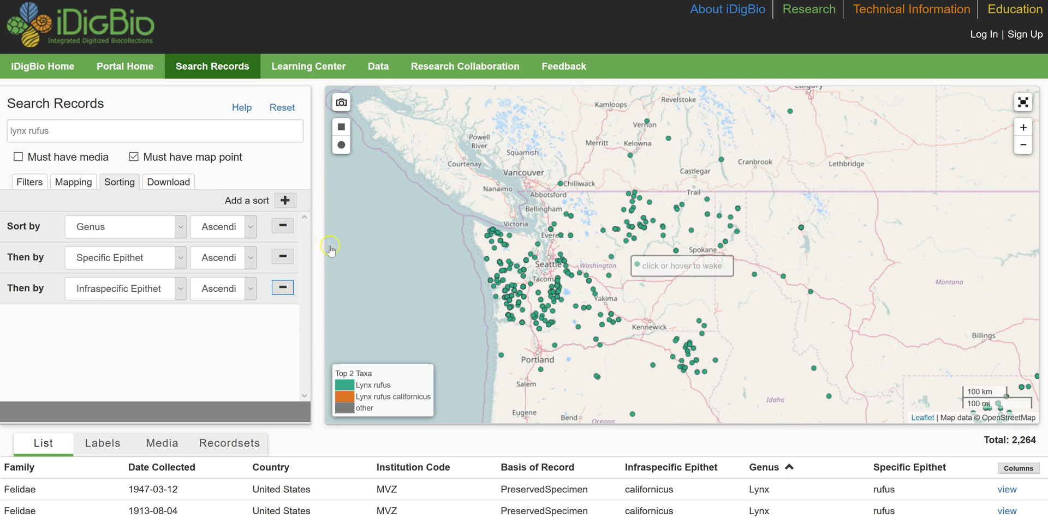
Show the download options for the current search, and view its results as labels, media and recordsets
click(180, 184)
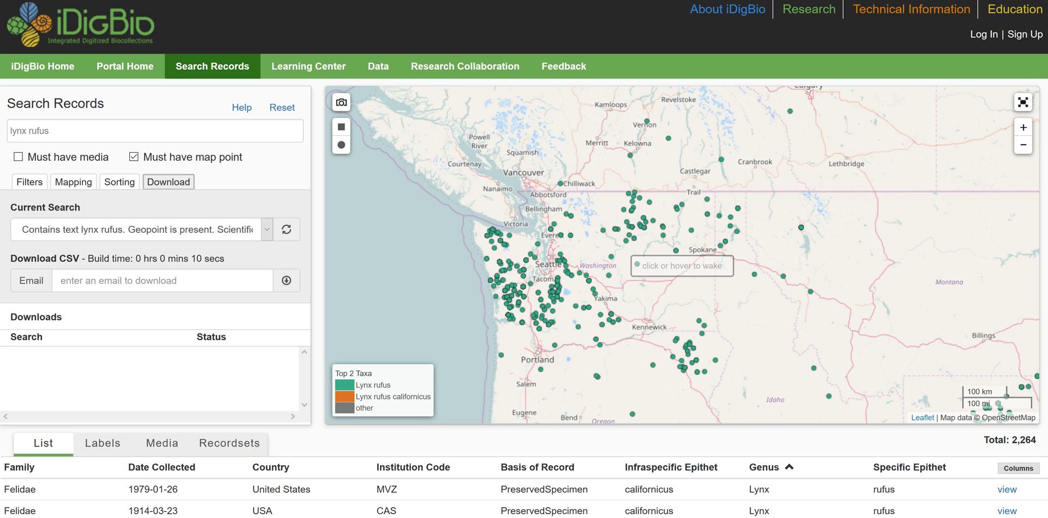
scroll(358, 290, down, 5)
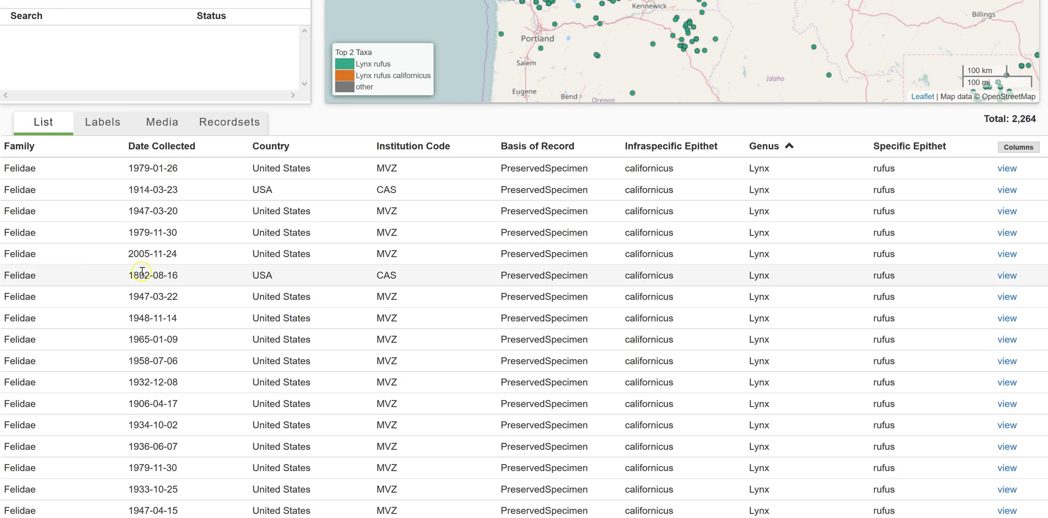
click(102, 130)
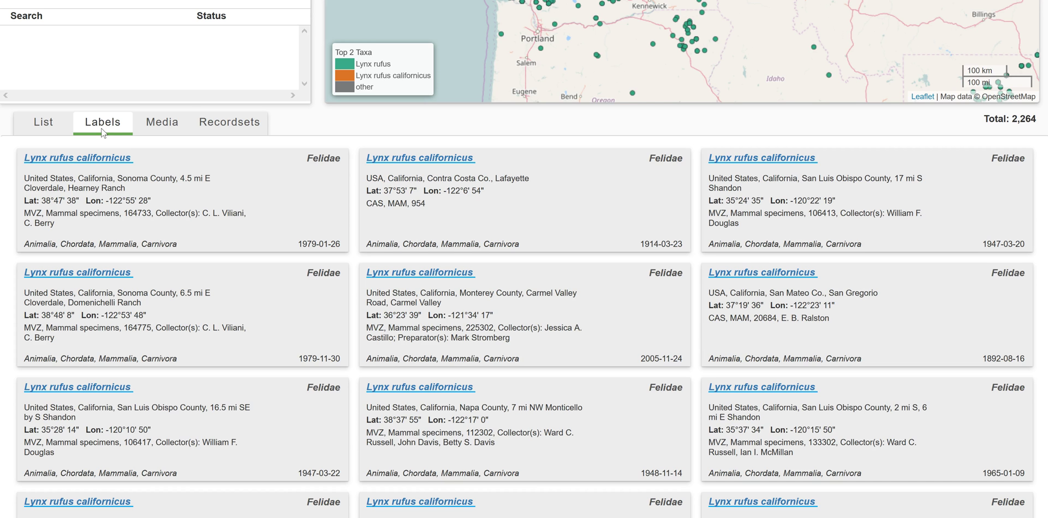
click(161, 123)
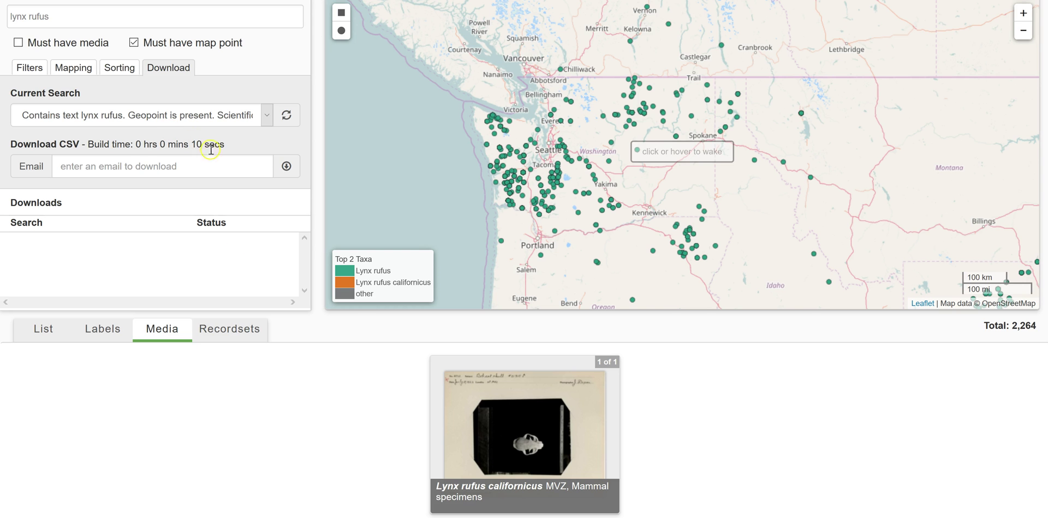
click(241, 330)
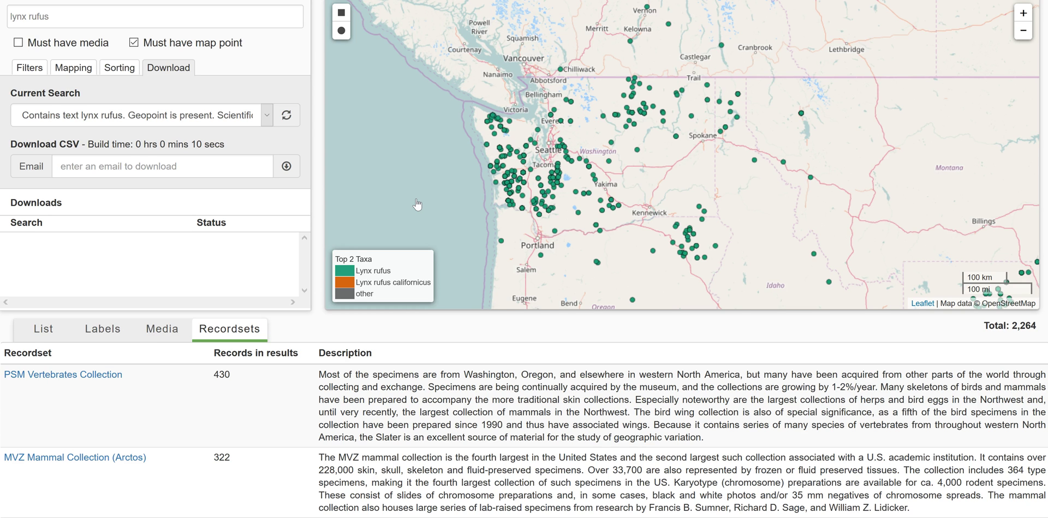
Open the Lynx rufus californicus record from Handy Camp, Tehama County among the labels and examine its map, recordset attribution and data tables
click(127, 340)
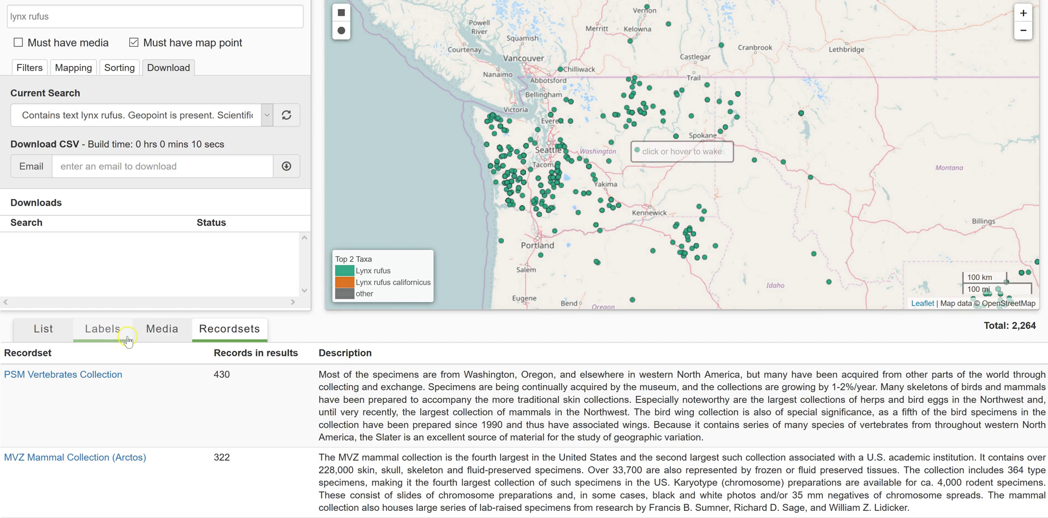
click(108, 334)
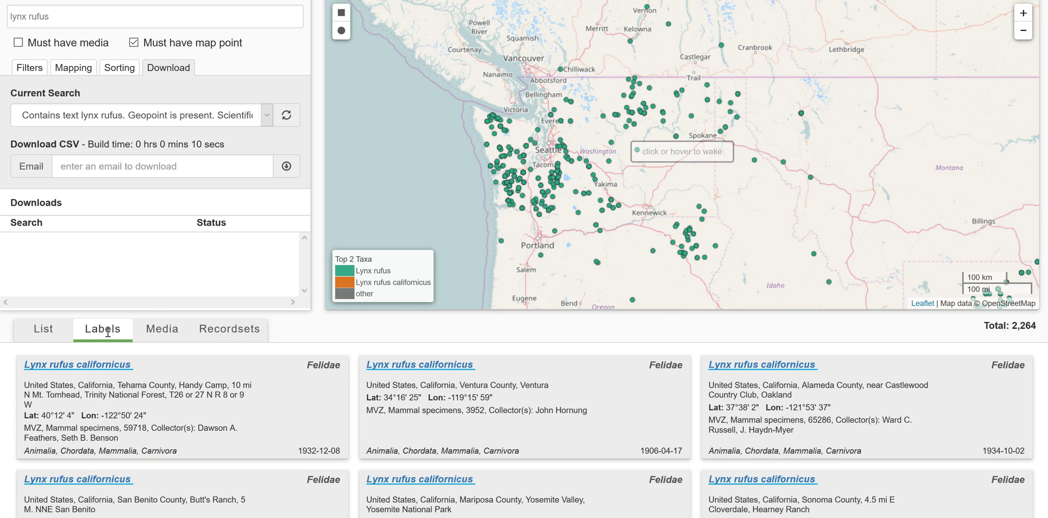
click(97, 371)
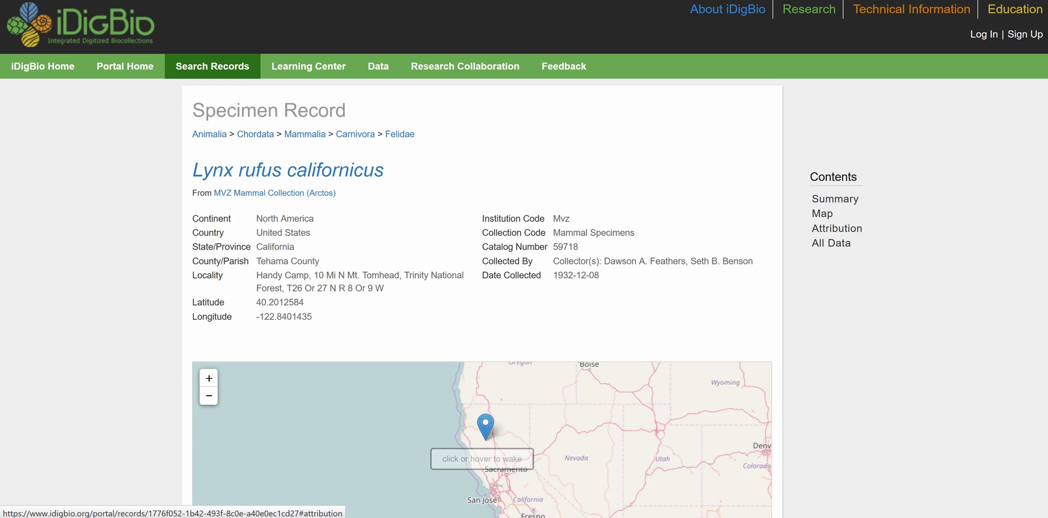
scroll(524, 259, down, 6)
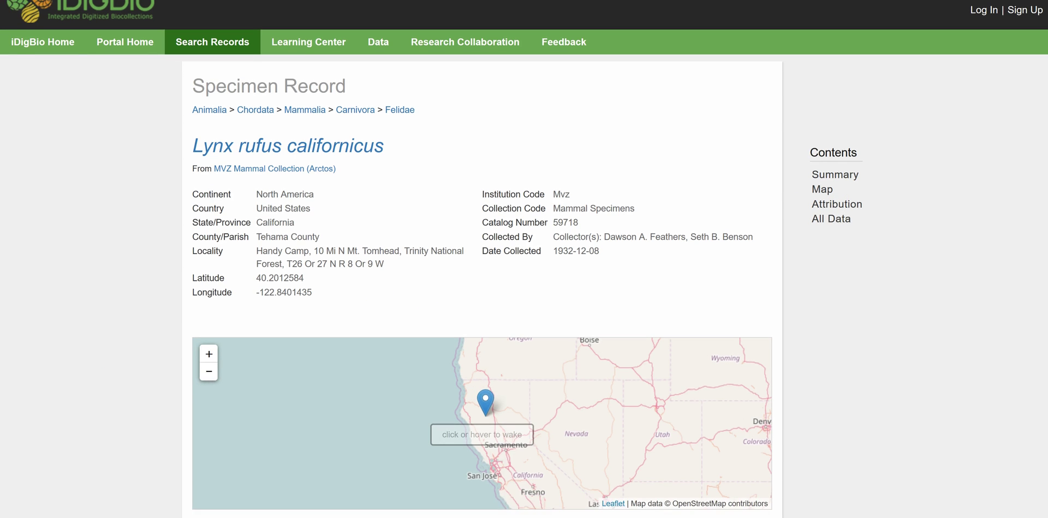
scroll(482, 259, down, 7)
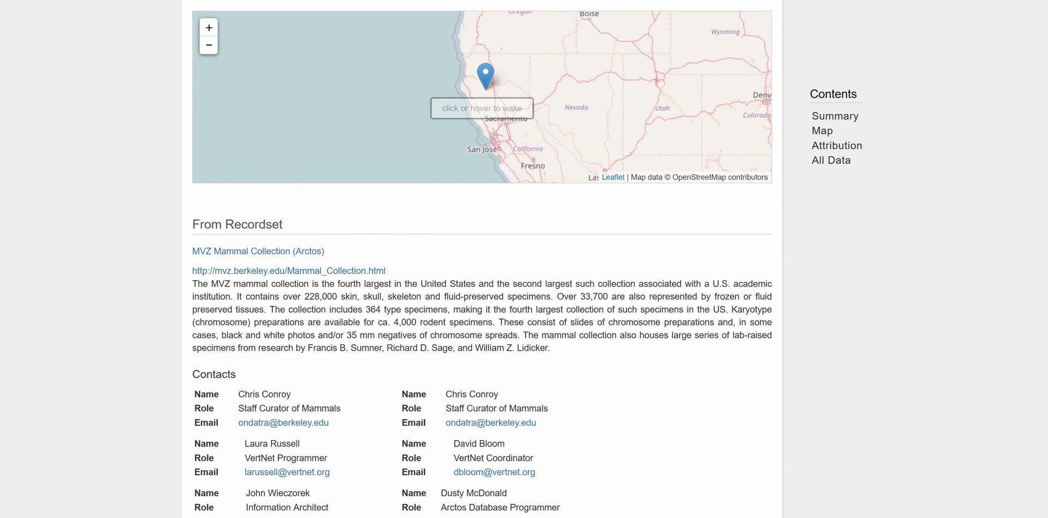
scroll(482, 259, down, 3)
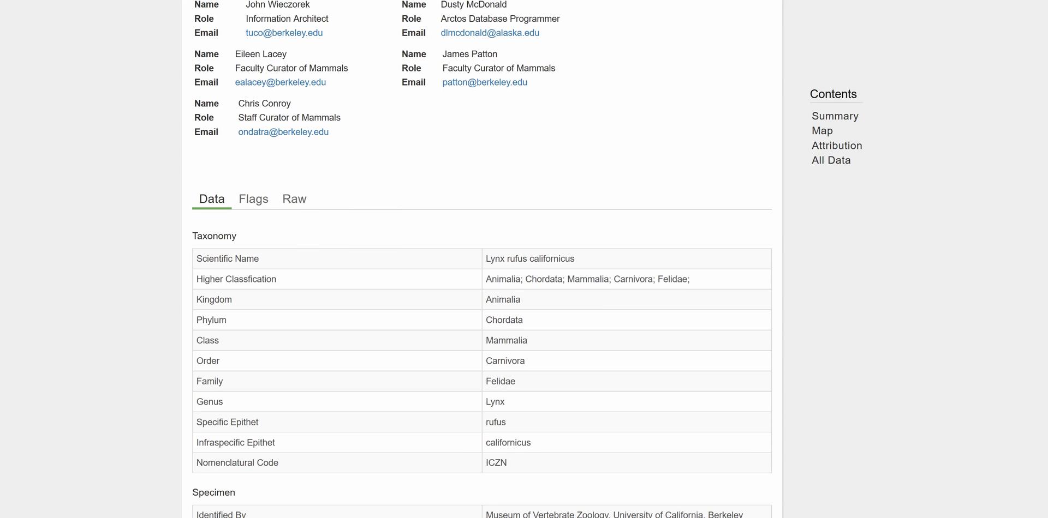
scroll(482, 327, down, 1)
scroll(482, 259, down, 5)
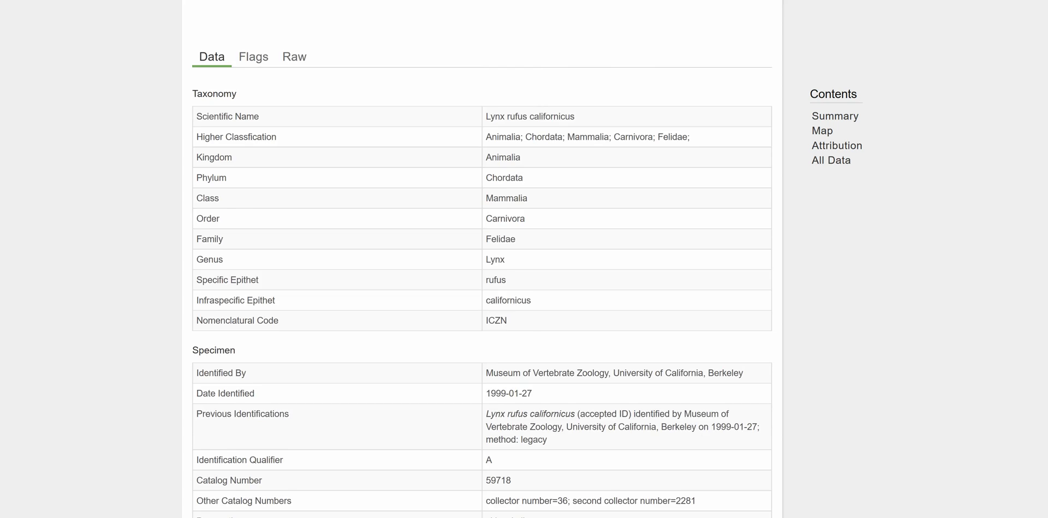
scroll(482, 259, down, 4)
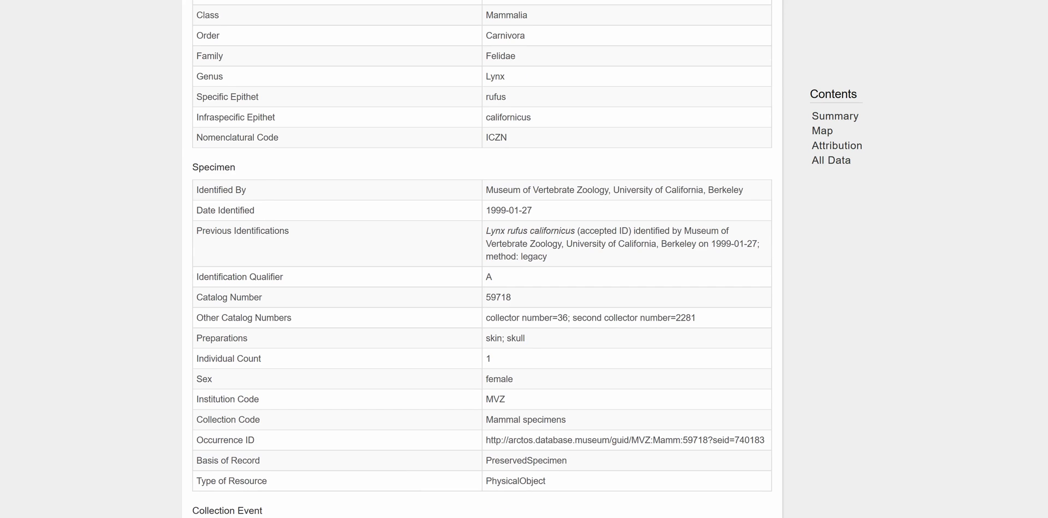
scroll(482, 259, up, 8)
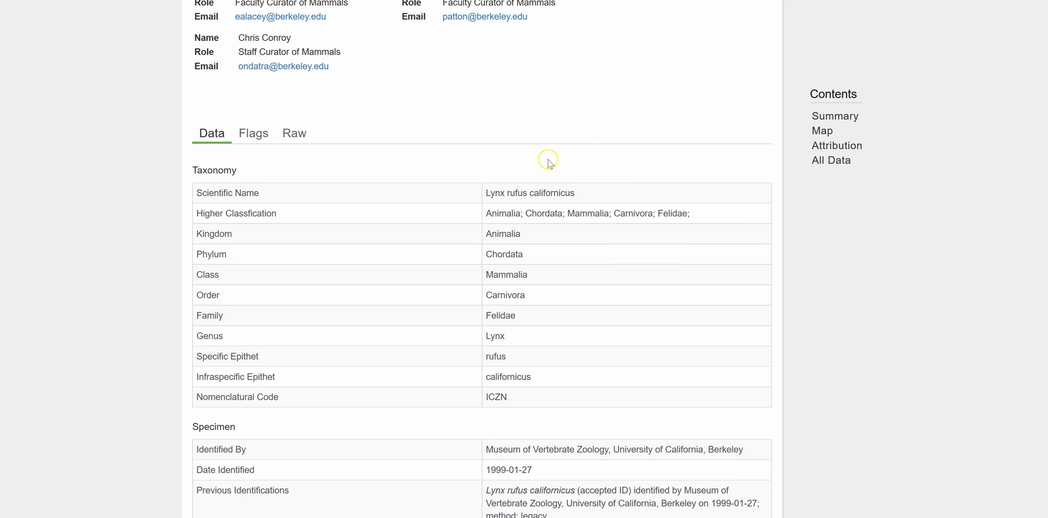
Examine the specimen record's flags and raw data, and look back over its recordset contacts and summary
click(256, 136)
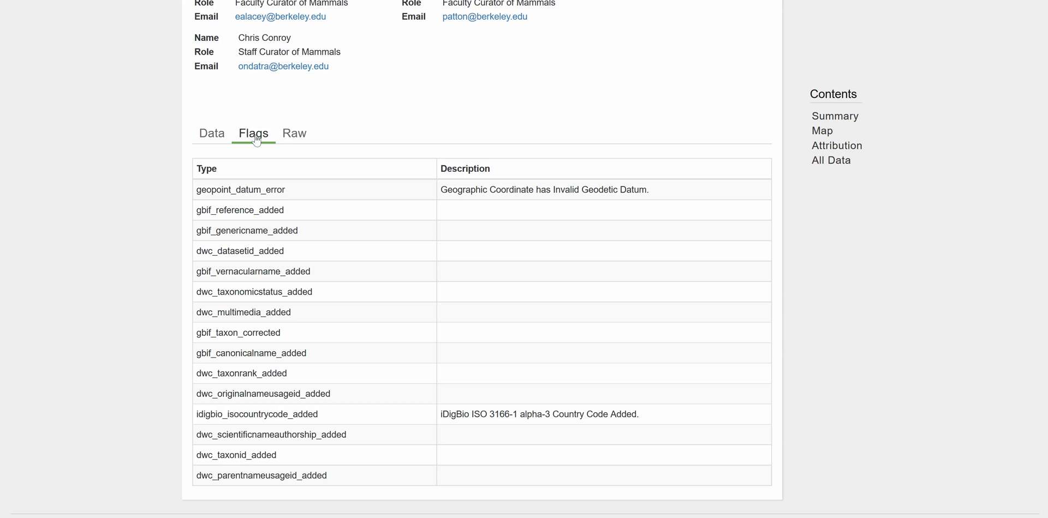
click(297, 141)
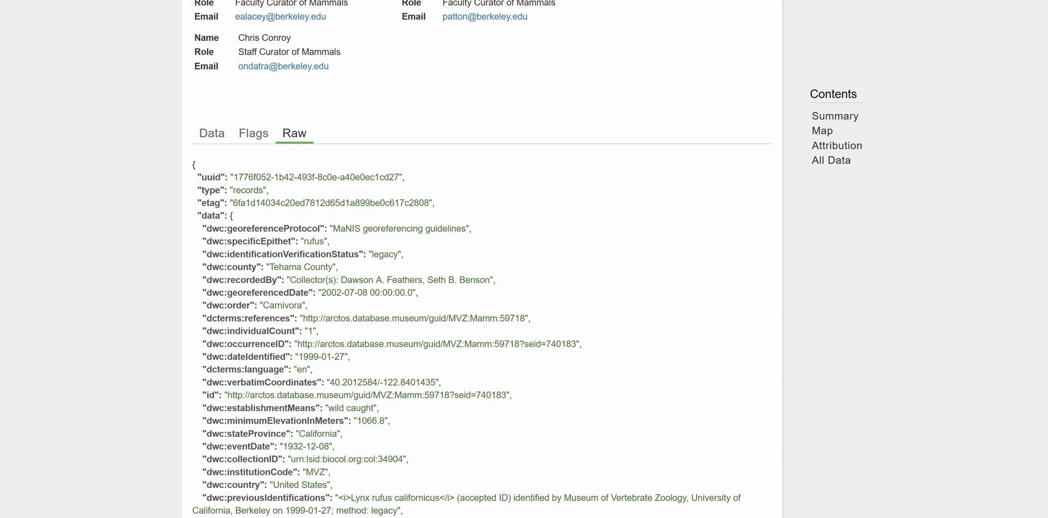
scroll(481, 259, down, 3)
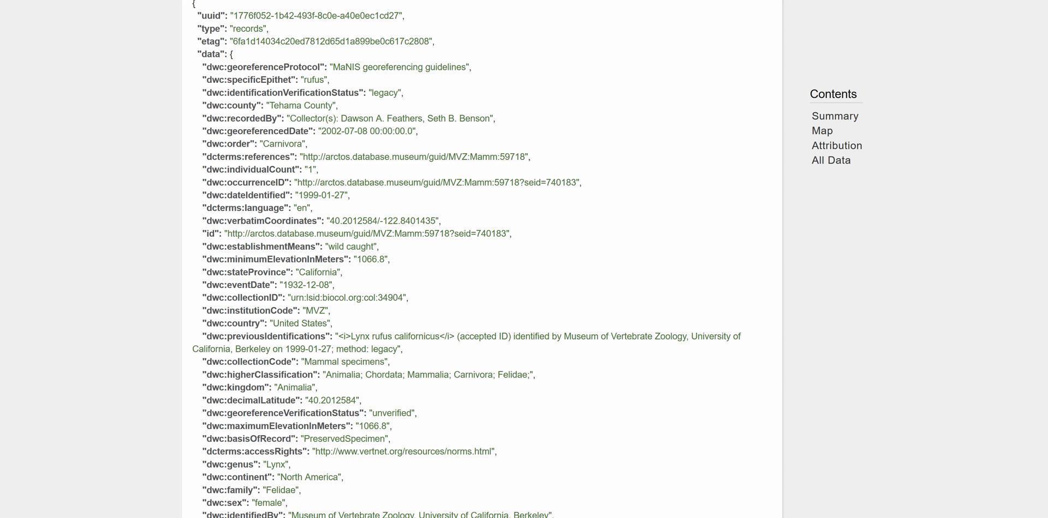
scroll(777, 162, up, 5)
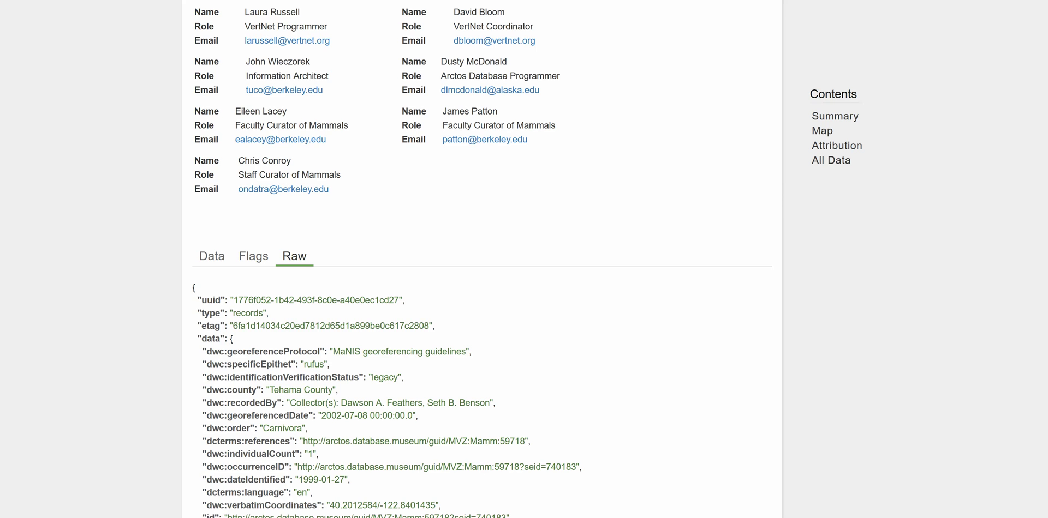
scroll(481, 259, up, 2)
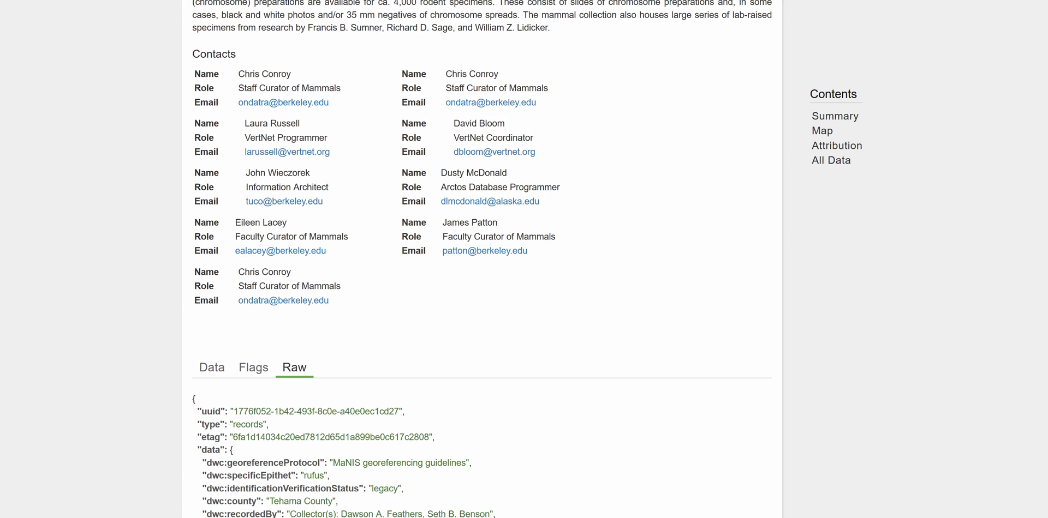
scroll(481, 259, up, 3)
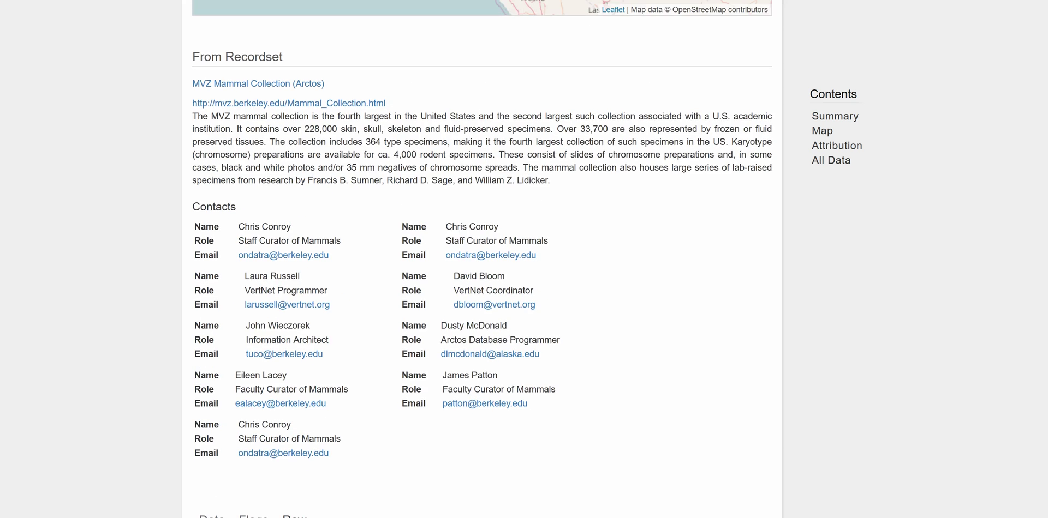
scroll(481, 259, up, 12)
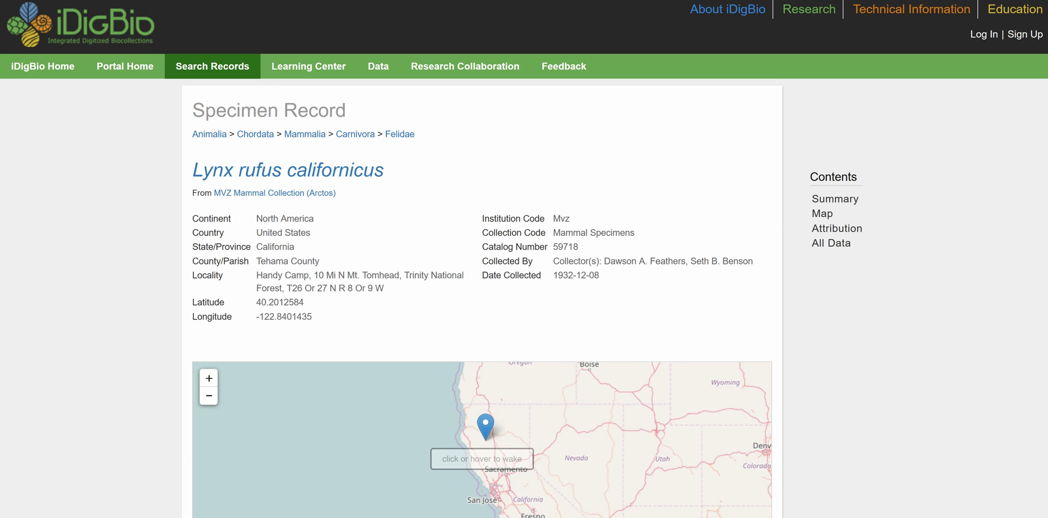
Return from the specimen record to the label view of the lynx rufus search results
key(alt+Left)
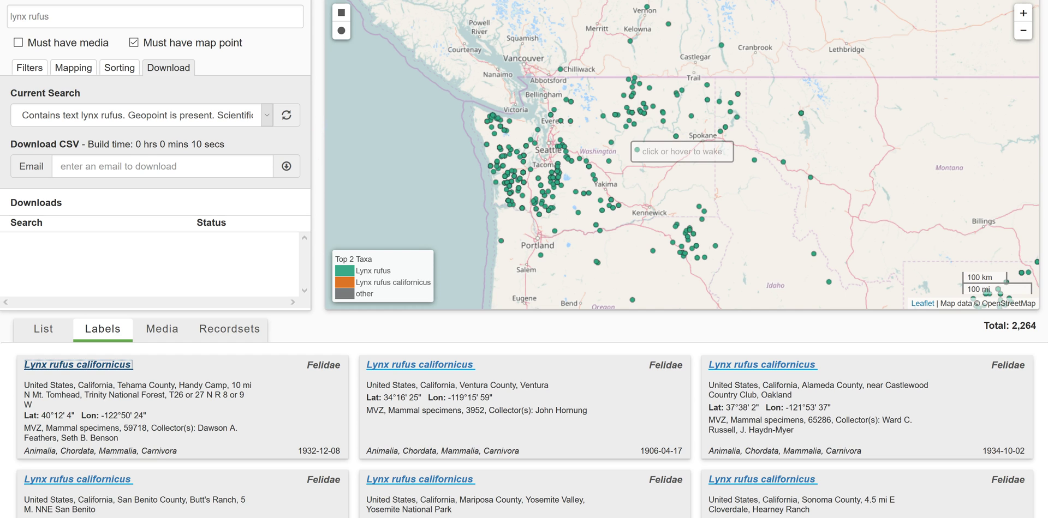
scroll(524, 259, up, 3)
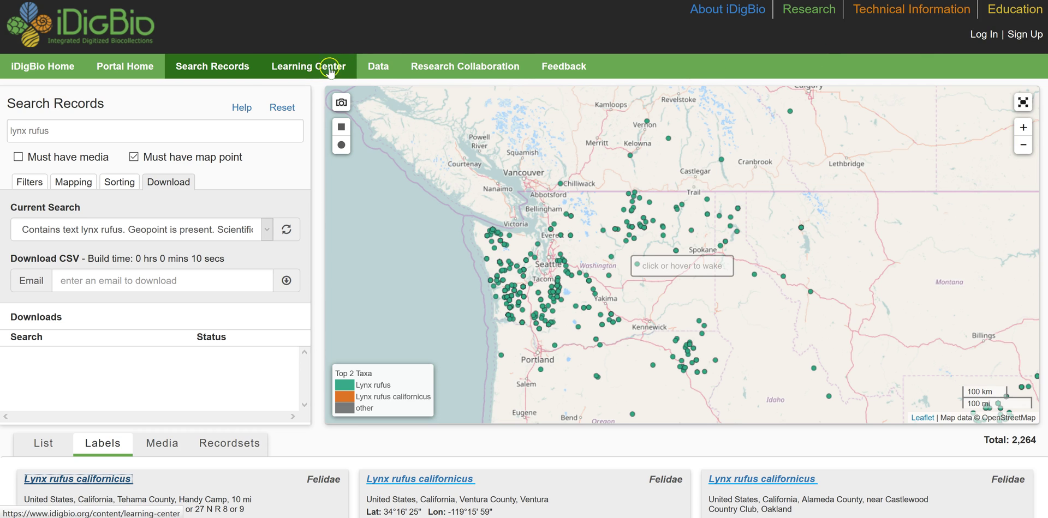
mouse_move(377, 71)
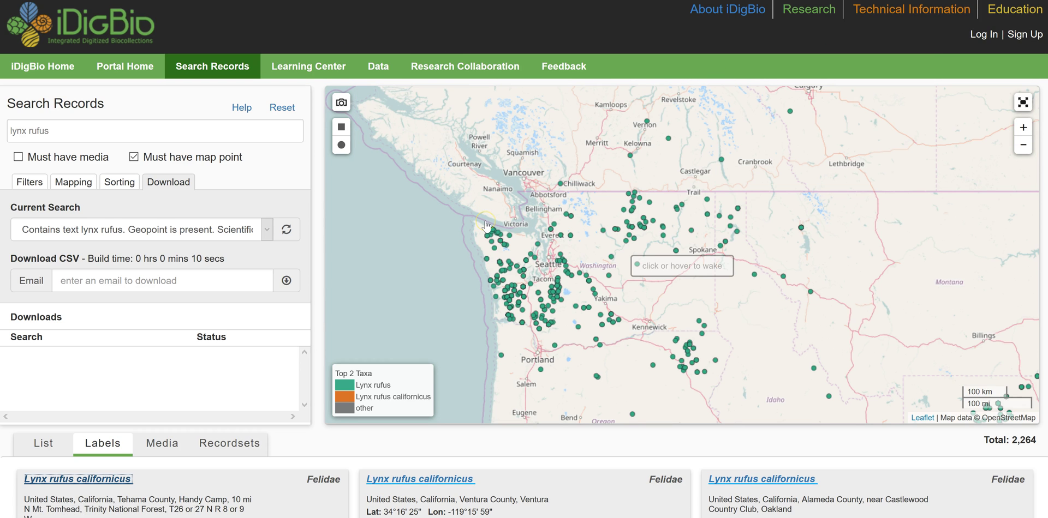